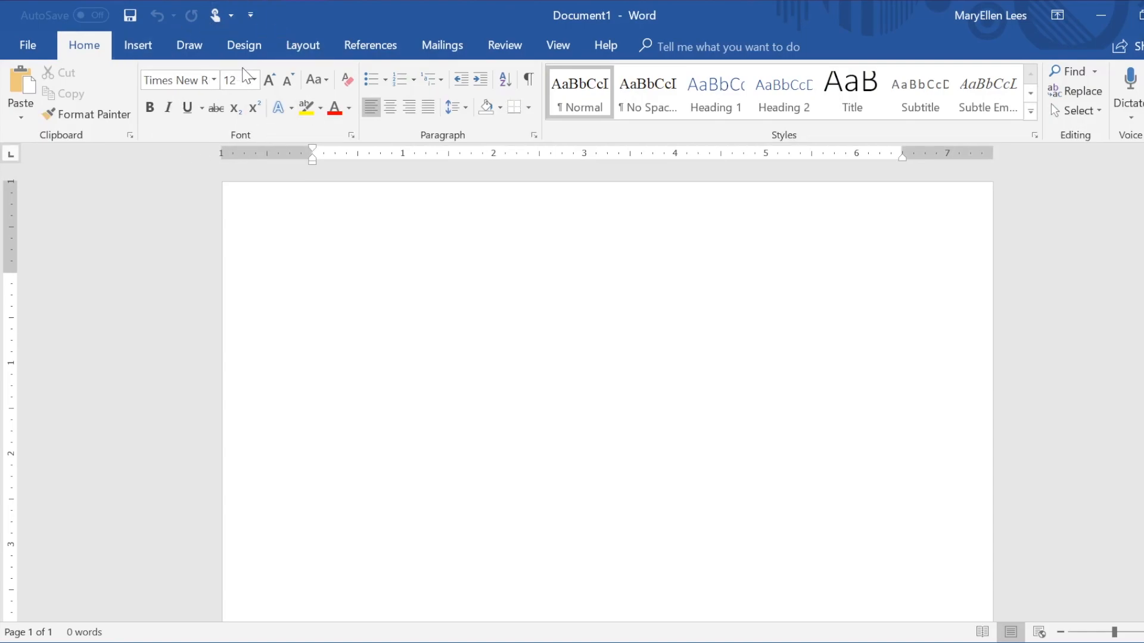
Apply double line spacing with 0 pt before and after through the document's paragraph settings
{"action": "left_click", "coordinate": [466, 108]}
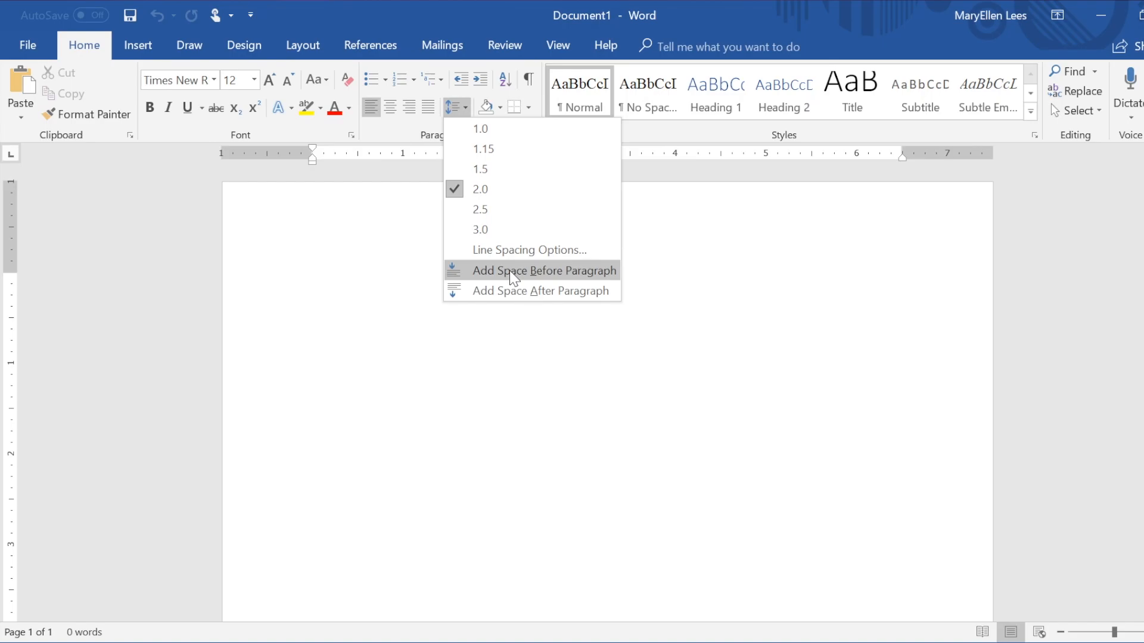
{"action": "left_click", "coordinate": [509, 250]}
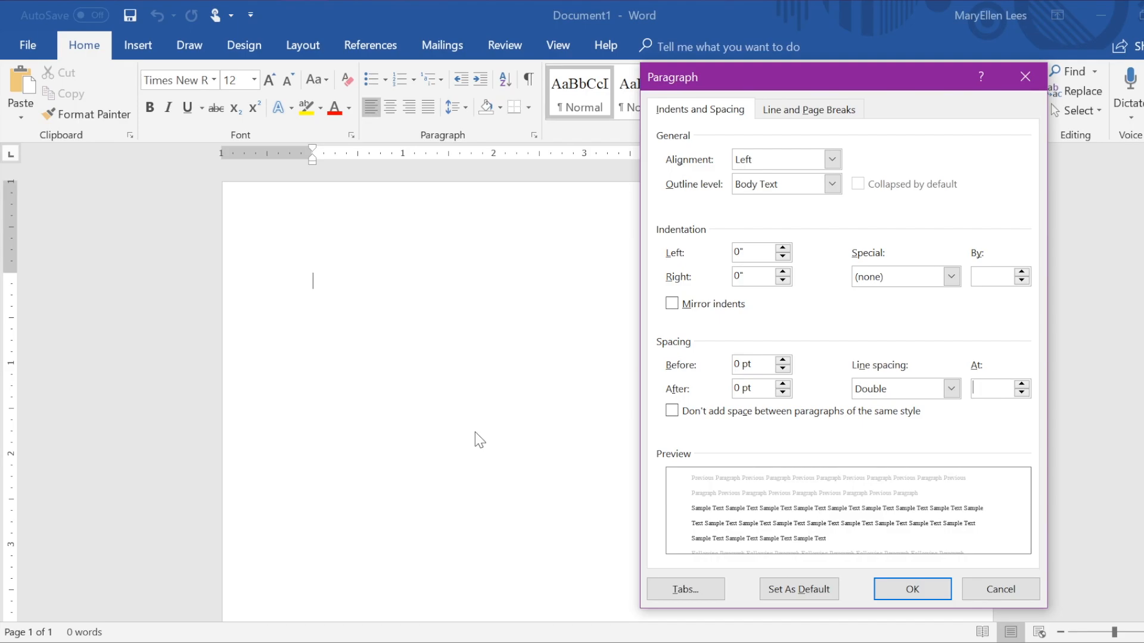
{"action": "key", "text": "Return"}
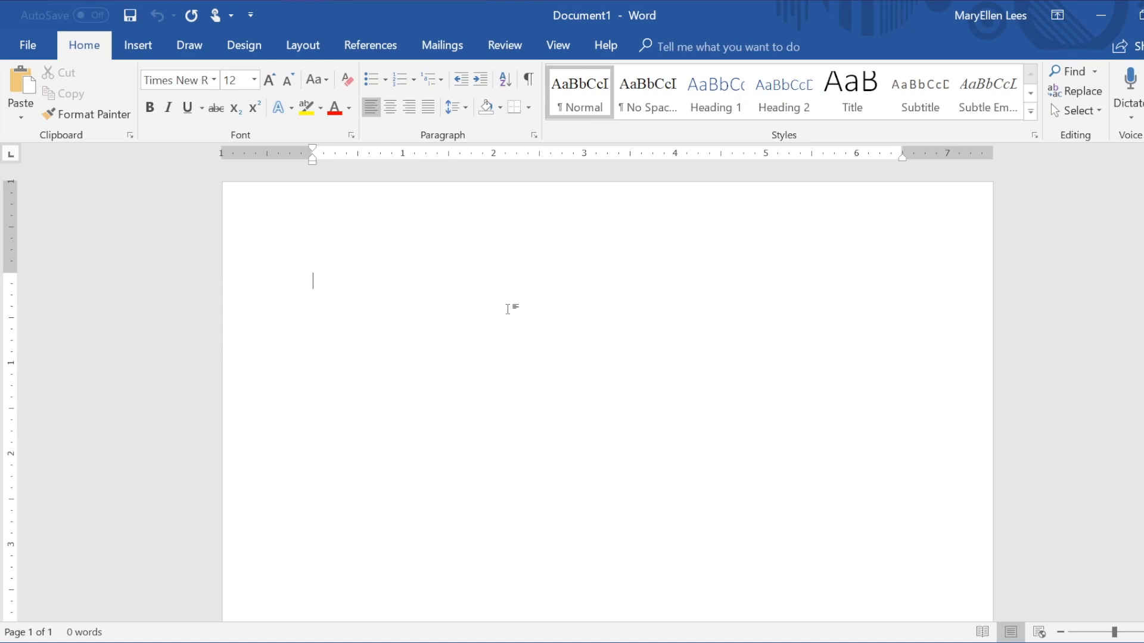
Enter the heading on four lines: the placeholder "First Last", the teacher's name, "Core B Comp/Lit" and "11 August 2018"
{"action": "type", "text": "First Last"}
{"action": "key", "text": "Return"}
{"action": "type", "text": "Ms. Lees"}
{"action": "key", "text": "Return"}
{"action": "type", "text": "Core B Comp/Lit"}
{"action": "key", "text": "Return"}
{"action": "type", "text": "11 August 2018"}
Add the centred title "Outline Format" on a new line below the date
{"action": "key", "text": "Return"}
{"action": "left_click", "coordinate": [391, 108]}
{"action": "type", "text": "Outline Format"}
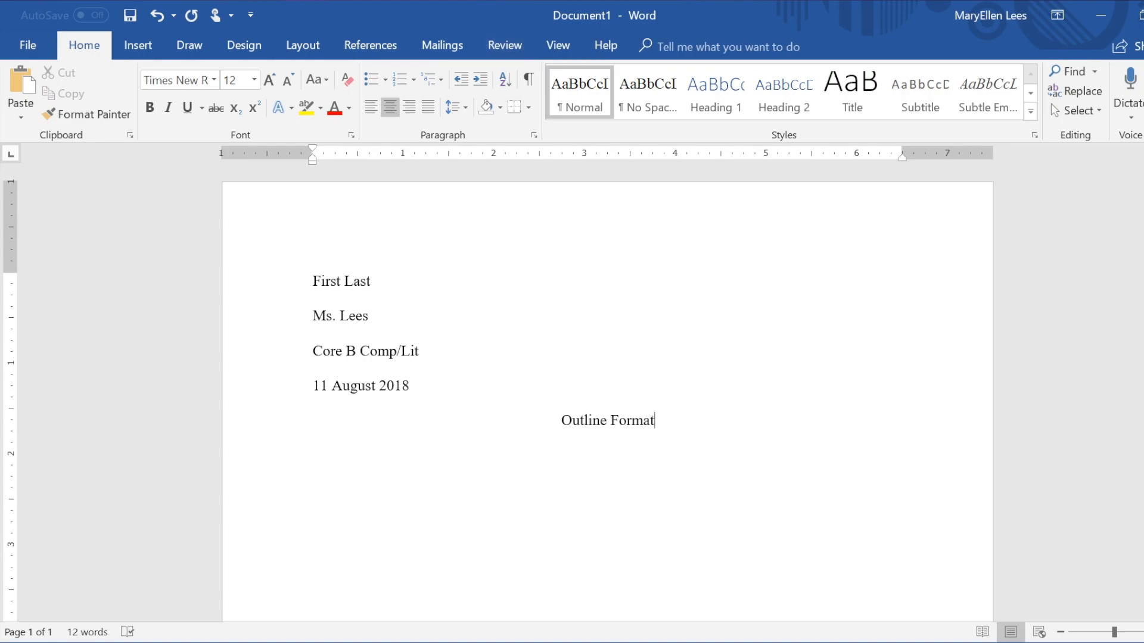
Insert a Plain Number 3 page number in the page header, precede it with the last name, and return to the body
{"action": "double_click", "coordinate": [265, 189]}
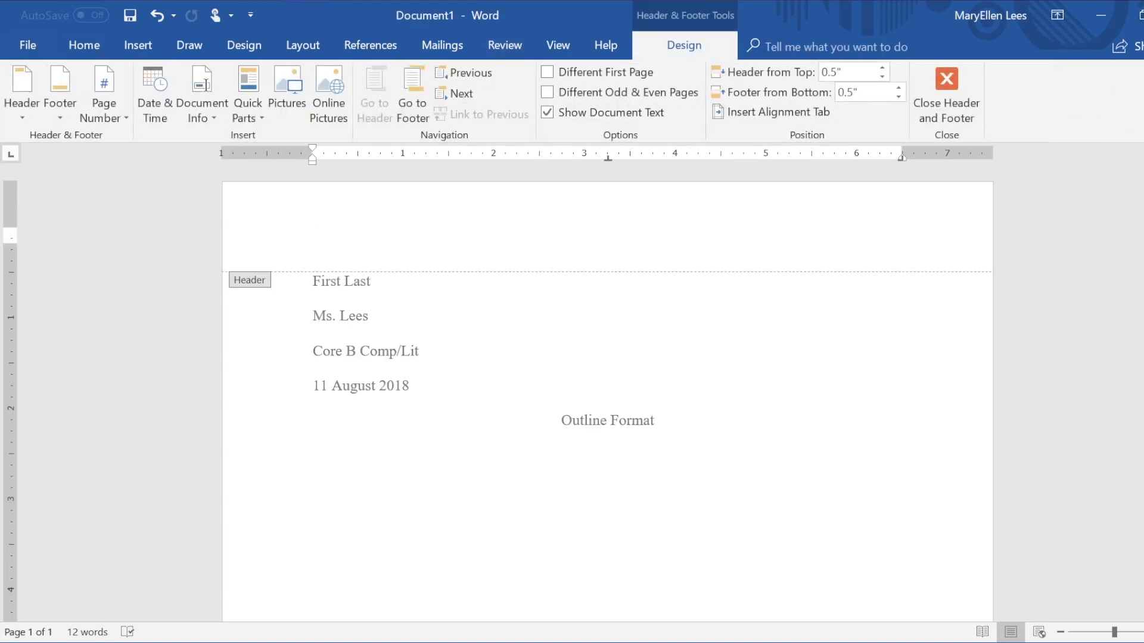
{"action": "left_click", "coordinate": [143, 47]}
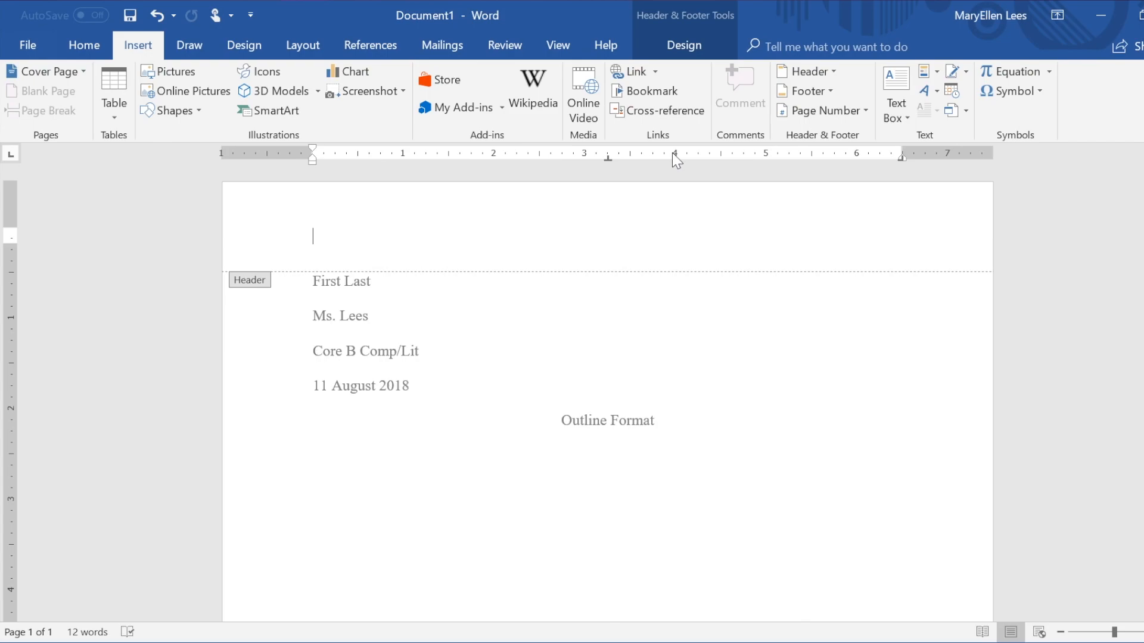
{"action": "left_click", "coordinate": [872, 114]}
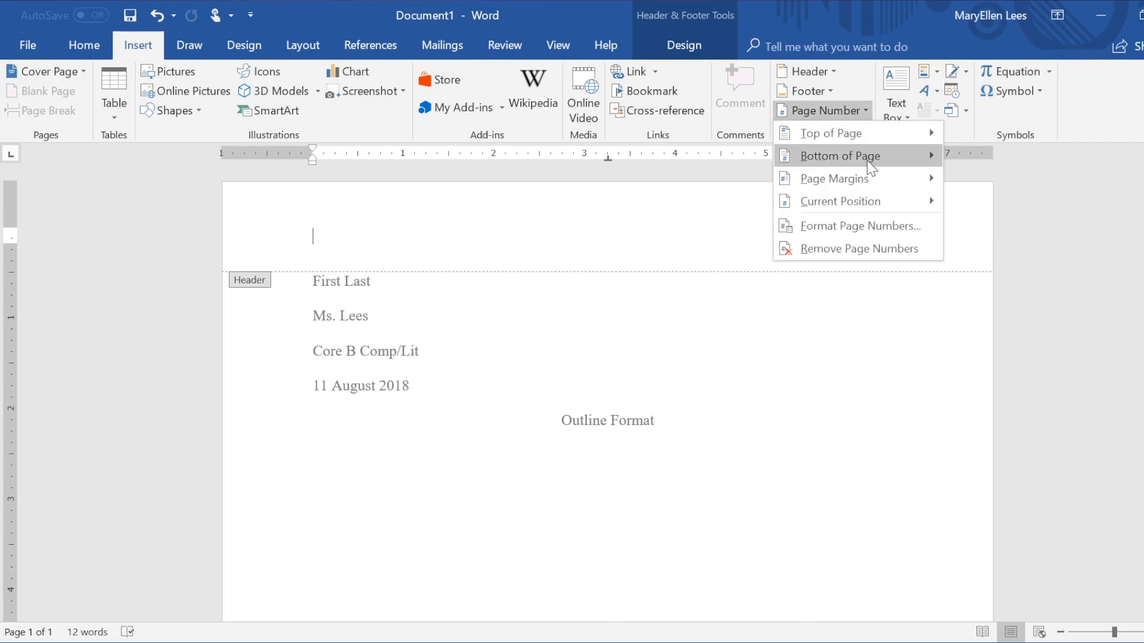
{"action": "mouse_move", "coordinate": [867, 140]}
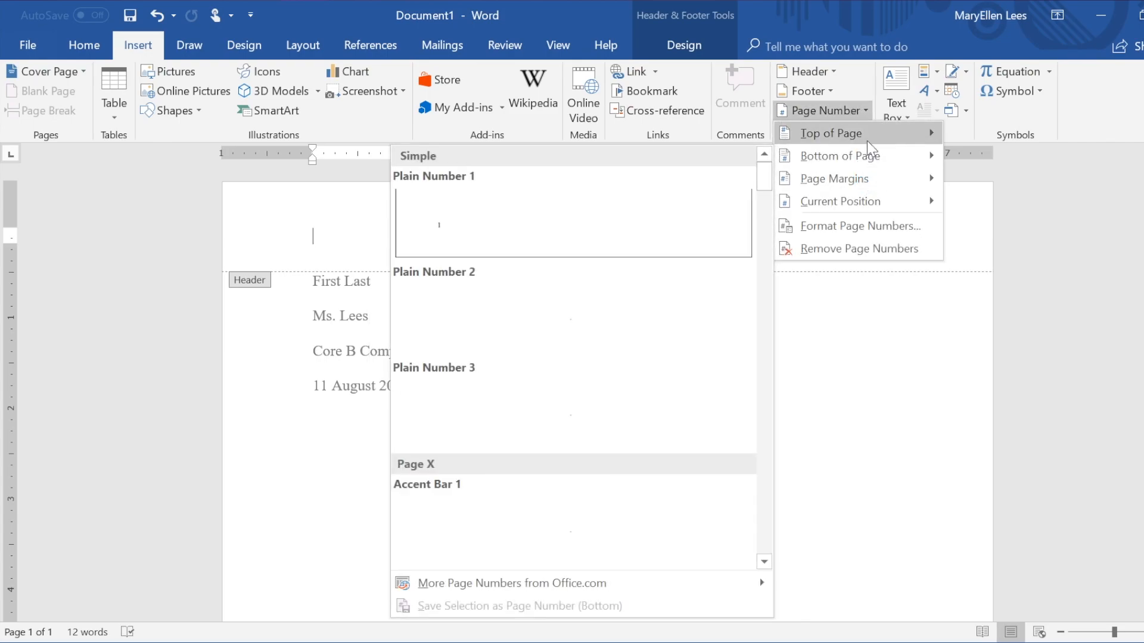
{"action": "left_click", "coordinate": [485, 365]}
{"action": "type", "text": "Lees 1"}
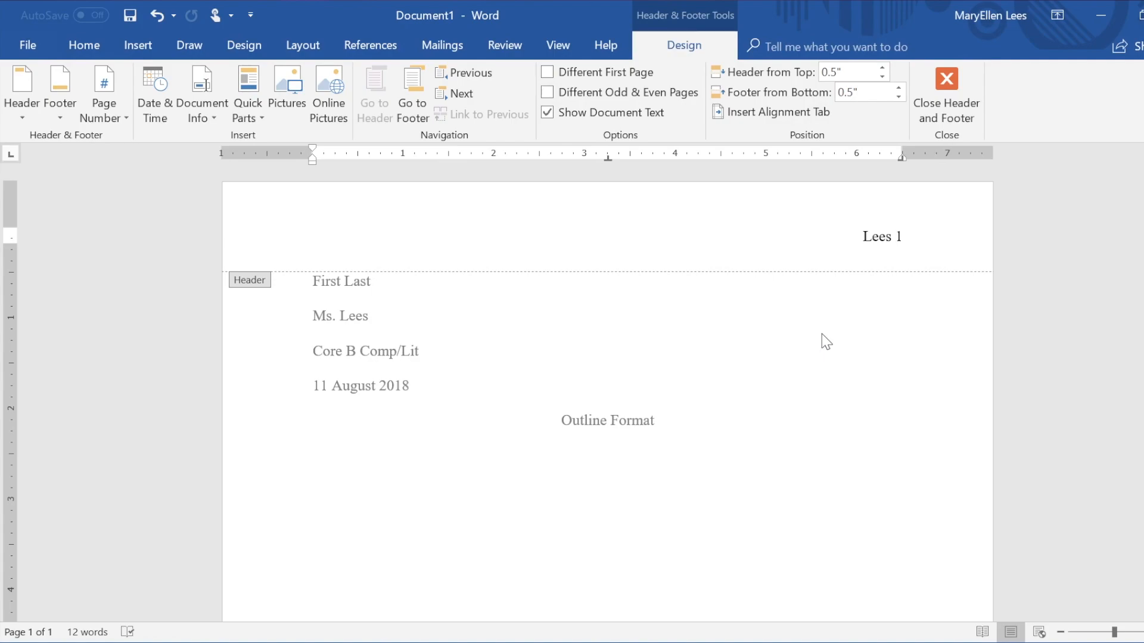
{"action": "double_click", "coordinate": [607, 474]}
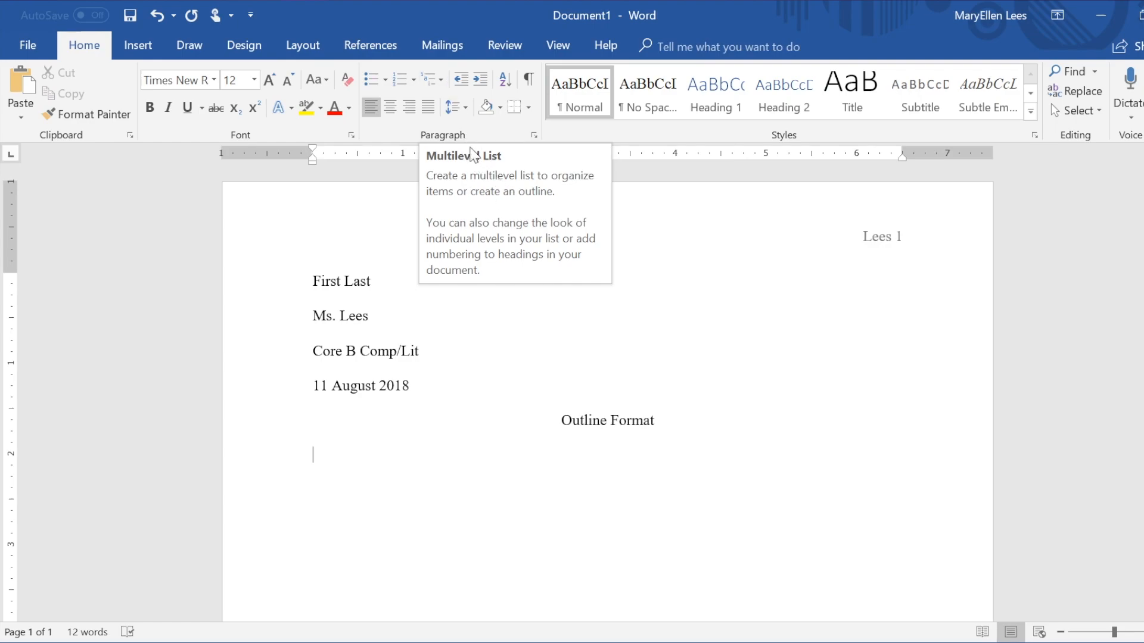
Start defining a new multilevel list and set level 1 to I, II, III numbering followed by a period
{"action": "left_click", "coordinate": [444, 83]}
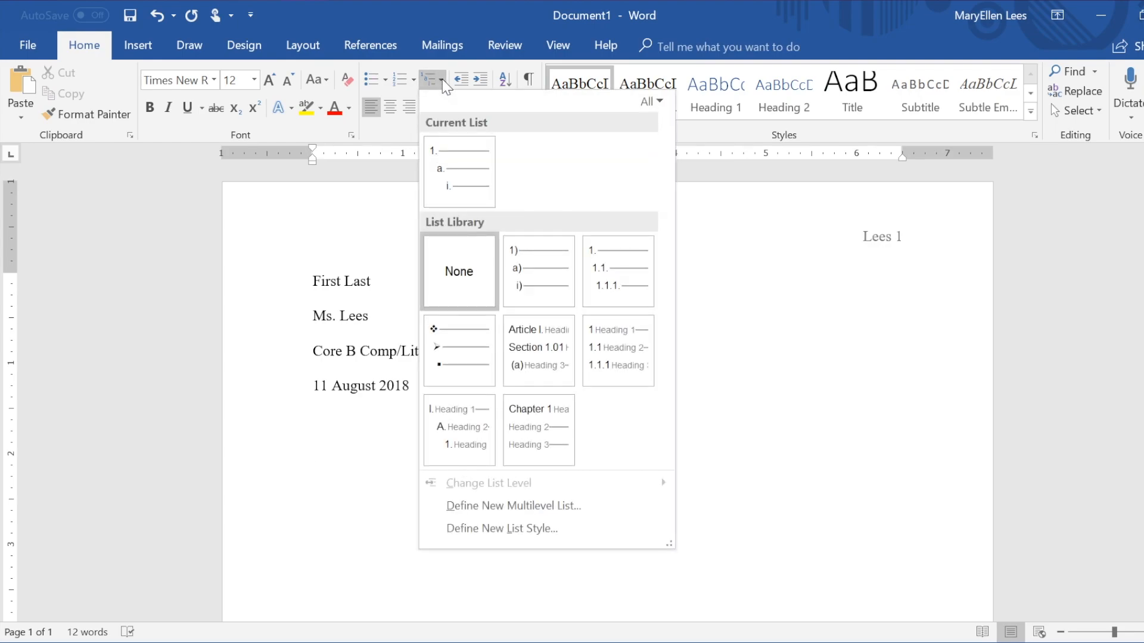
{"action": "left_click", "coordinate": [444, 84]}
{"action": "left_click", "coordinate": [443, 84]}
{"action": "mouse_move", "coordinate": [456, 169]}
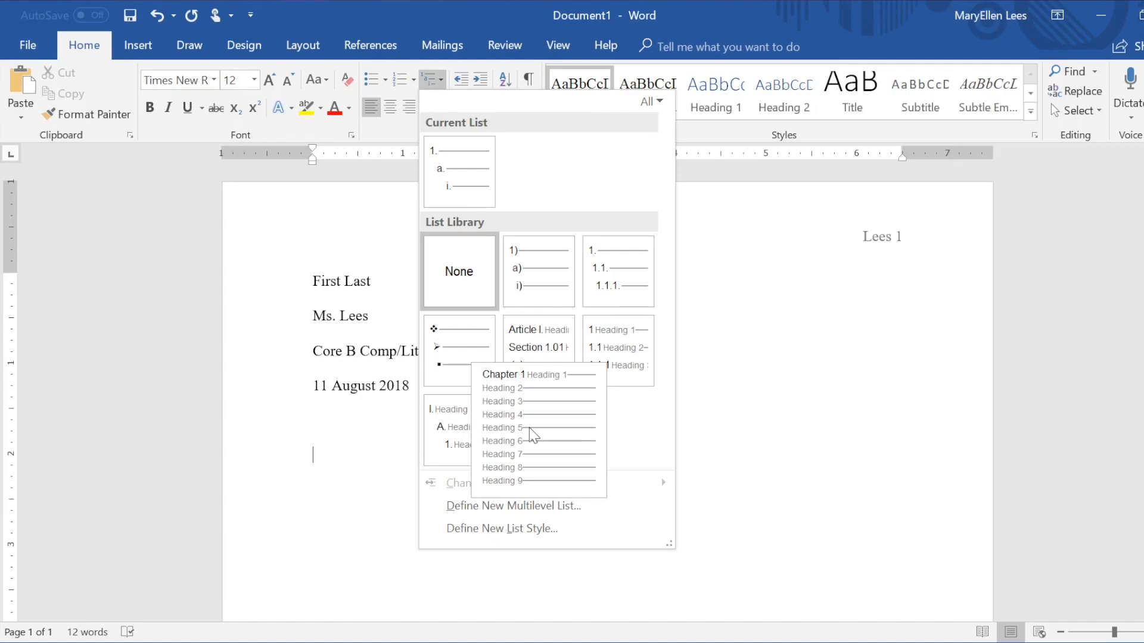
{"action": "left_click", "coordinate": [545, 510]}
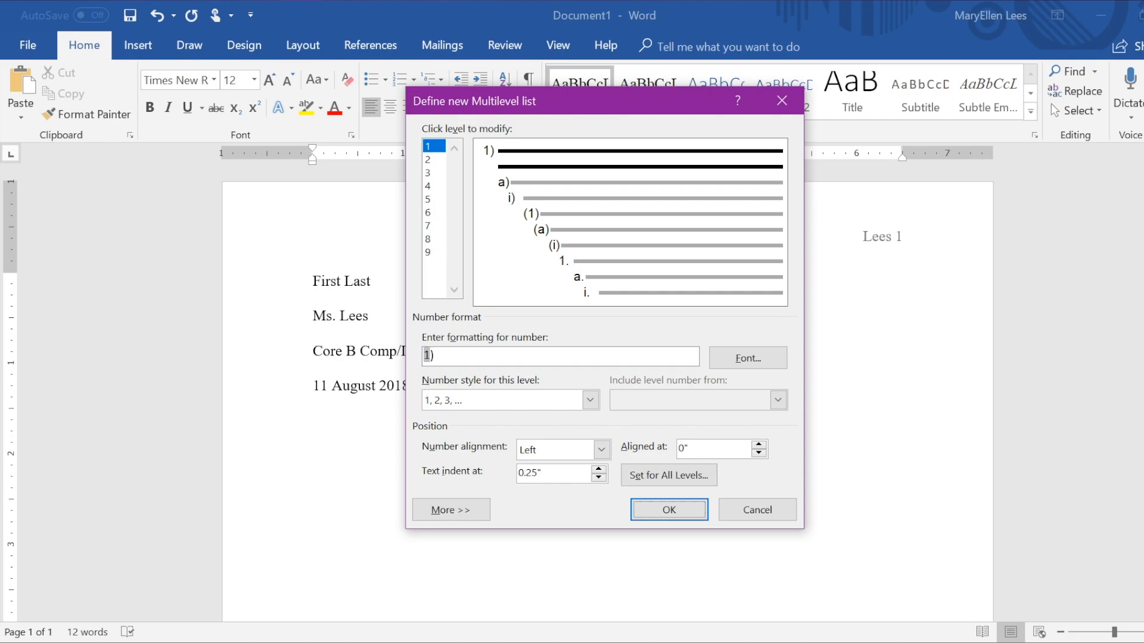
{"action": "left_click", "coordinate": [591, 401]}
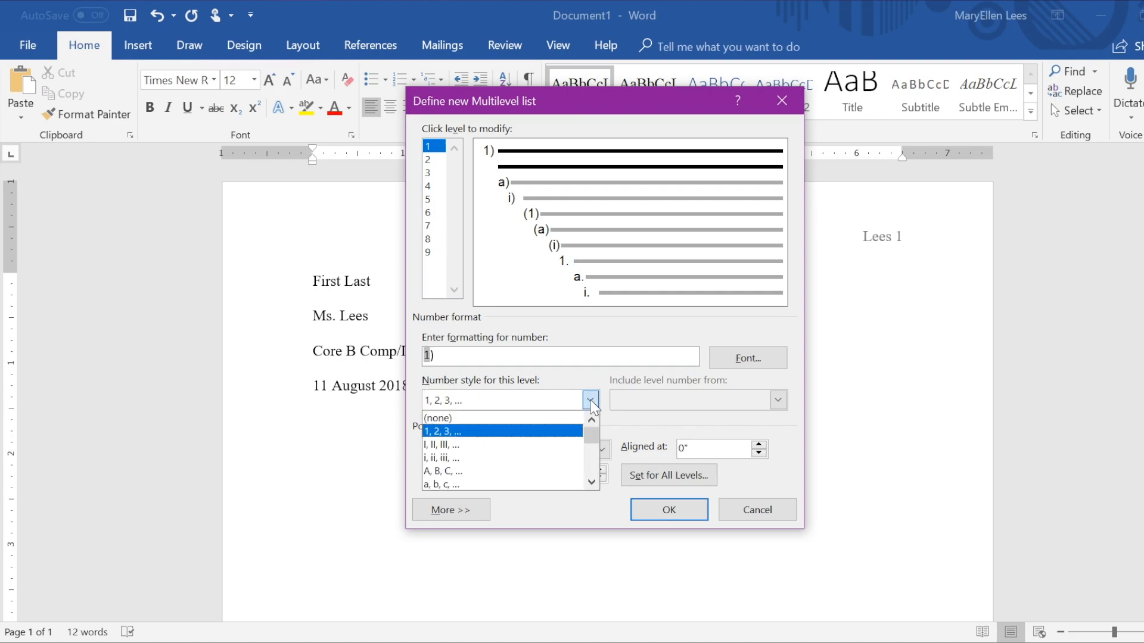
{"action": "left_click", "coordinate": [488, 456]}
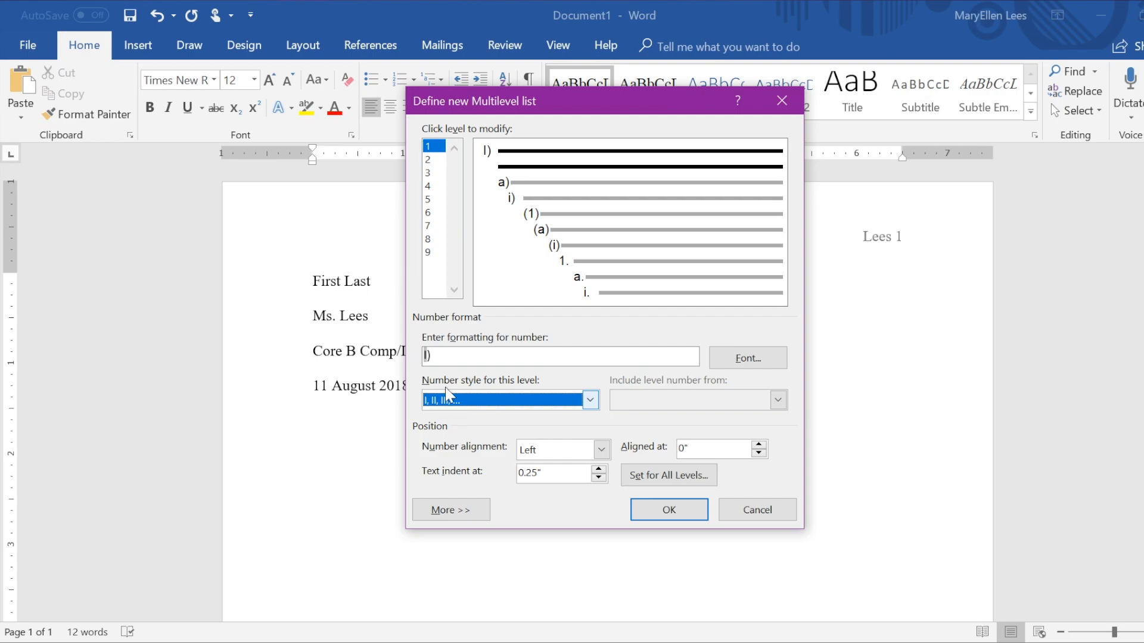
{"action": "key", "text": "BackSpace"}
{"action": "type", "text": "."}
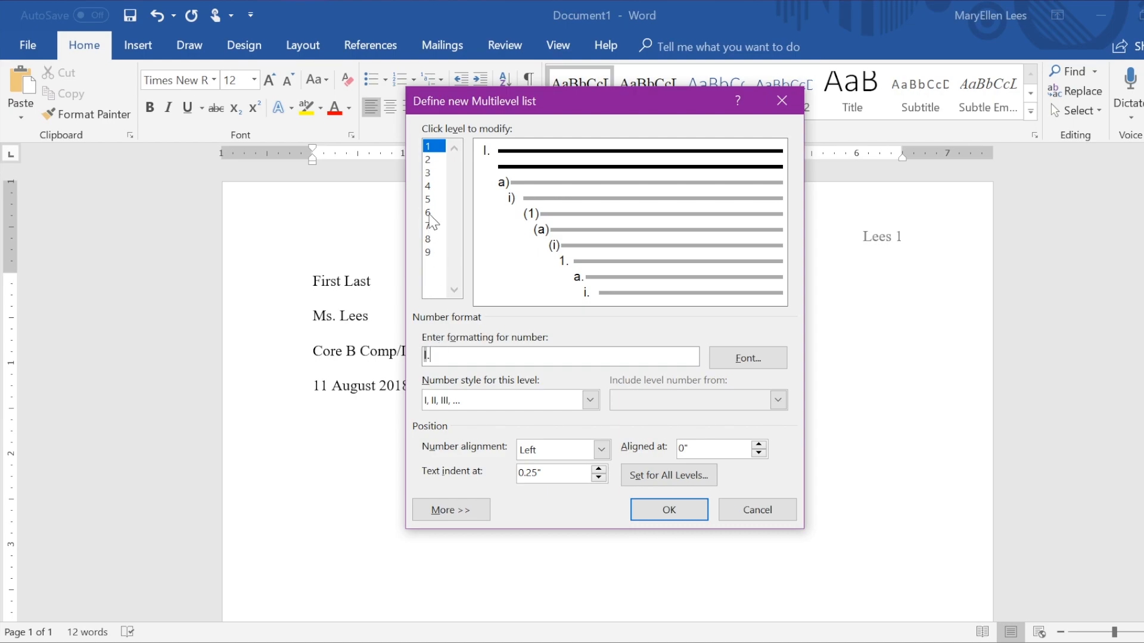
Set level 2 of the multilevel list to A, B, C numbering followed by a period instead of a parenthesis
{"action": "left_click", "coordinate": [431, 164]}
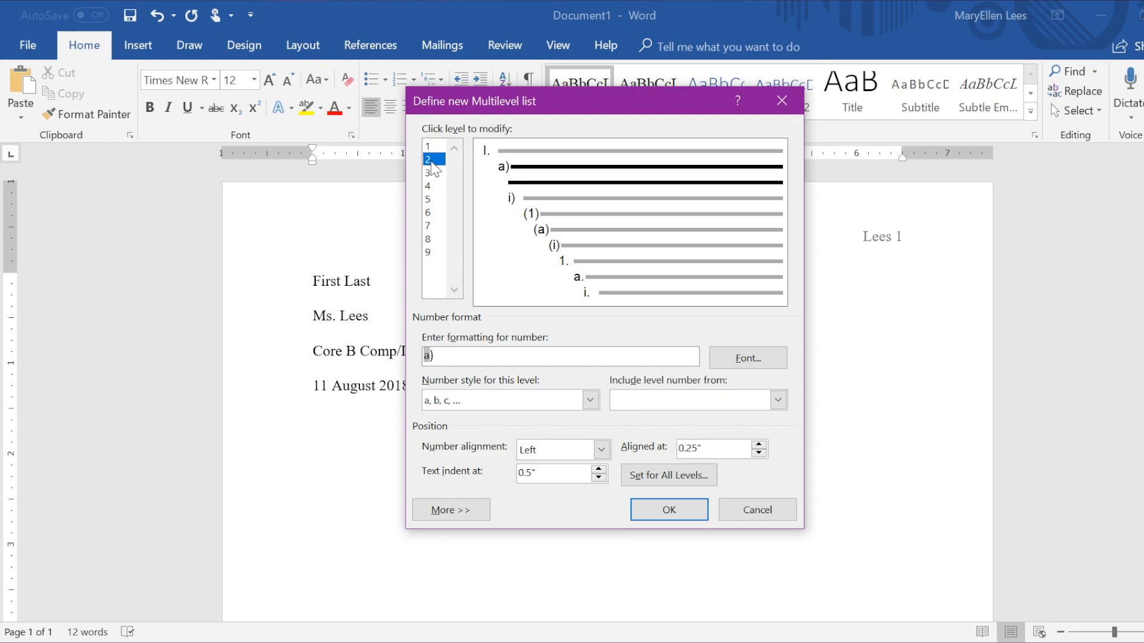
{"action": "left_click", "coordinate": [591, 401]}
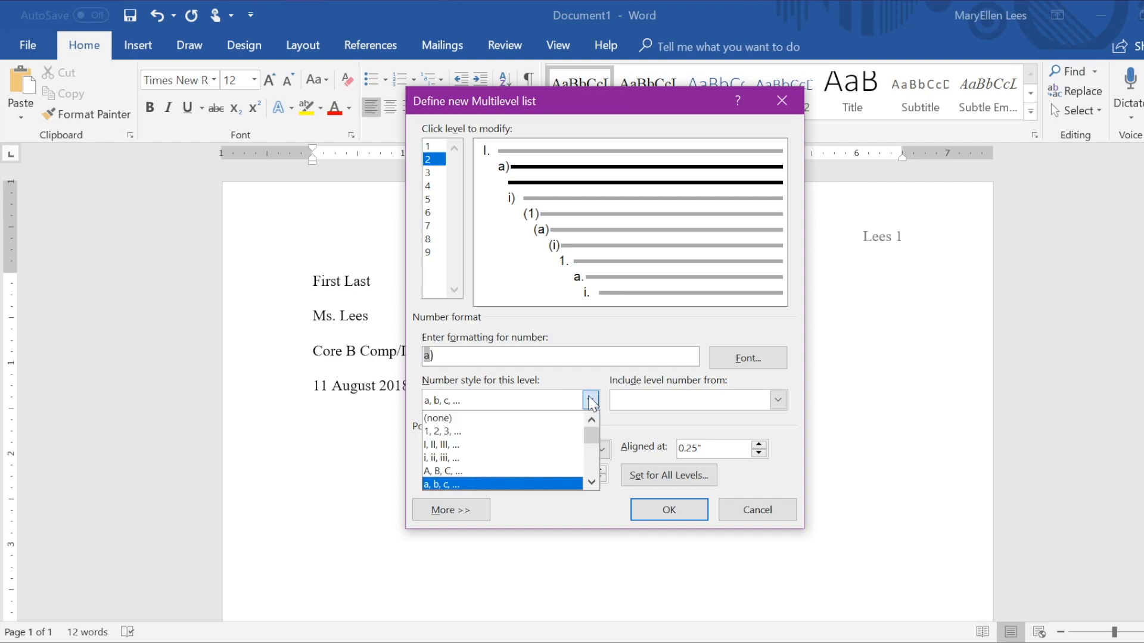
{"action": "left_click", "coordinate": [486, 472]}
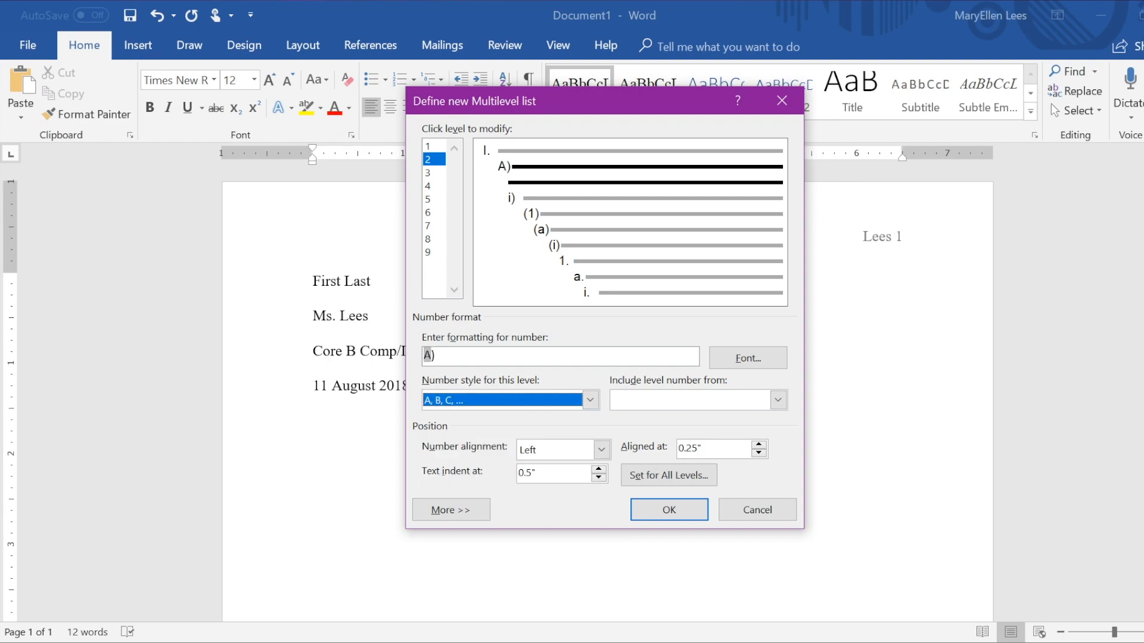
{"action": "left_click", "coordinate": [438, 355]}
{"action": "key", "text": "BackSpace"}
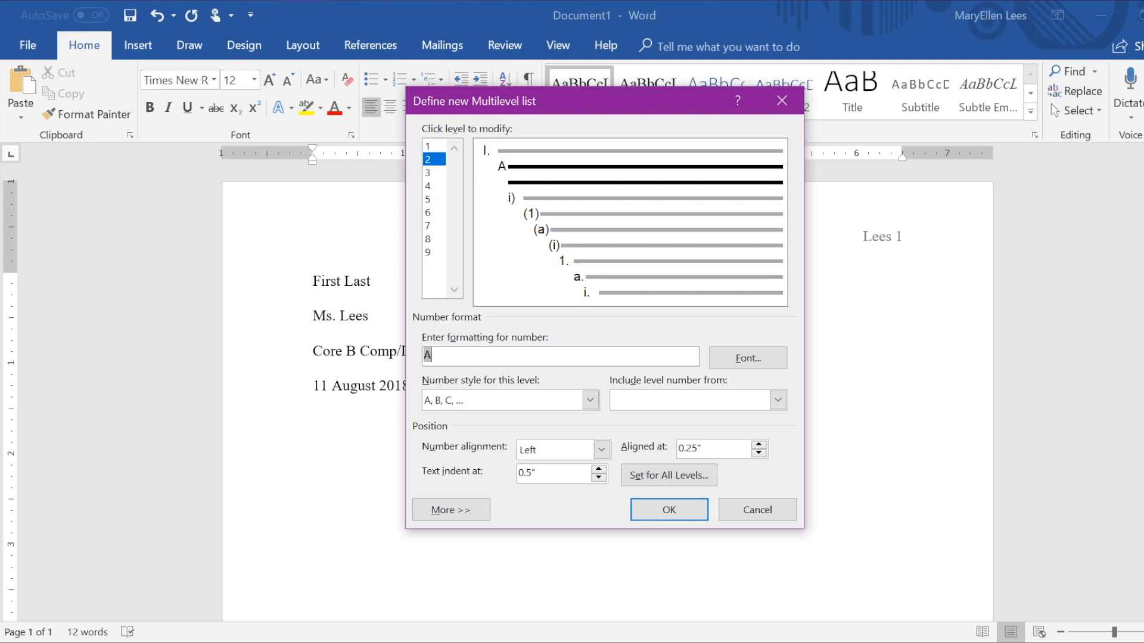
{"action": "type", "text": "."}
Set level 3 of the multilevel list to 1, 2, 3 numbering followed by a period instead of a parenthesis
{"action": "left_click", "coordinate": [436, 174]}
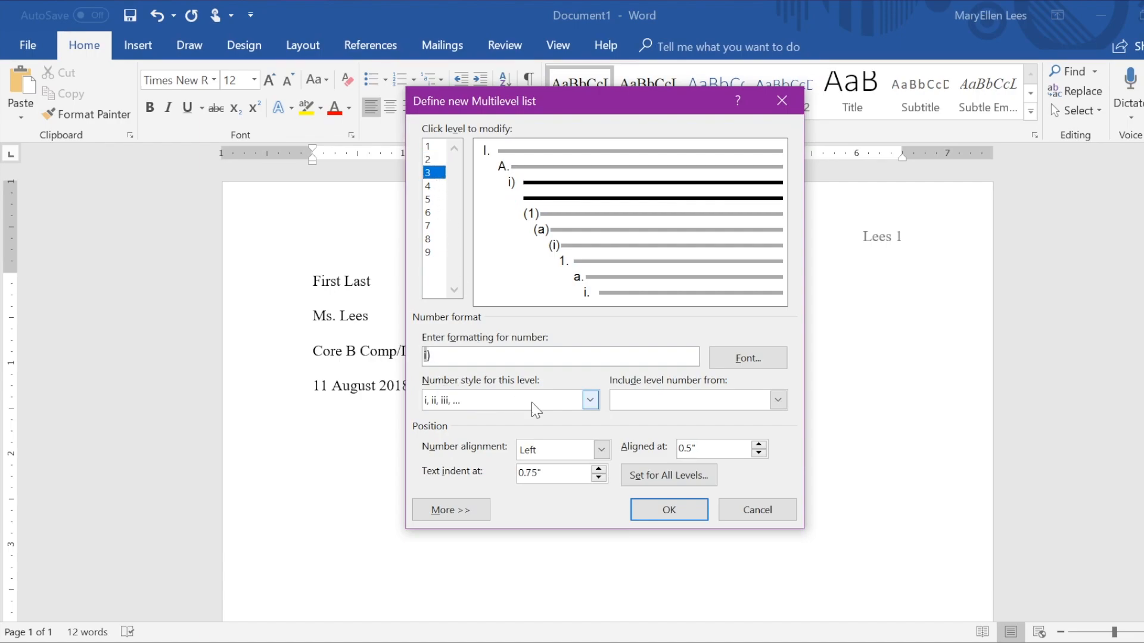
{"action": "left_click", "coordinate": [591, 400]}
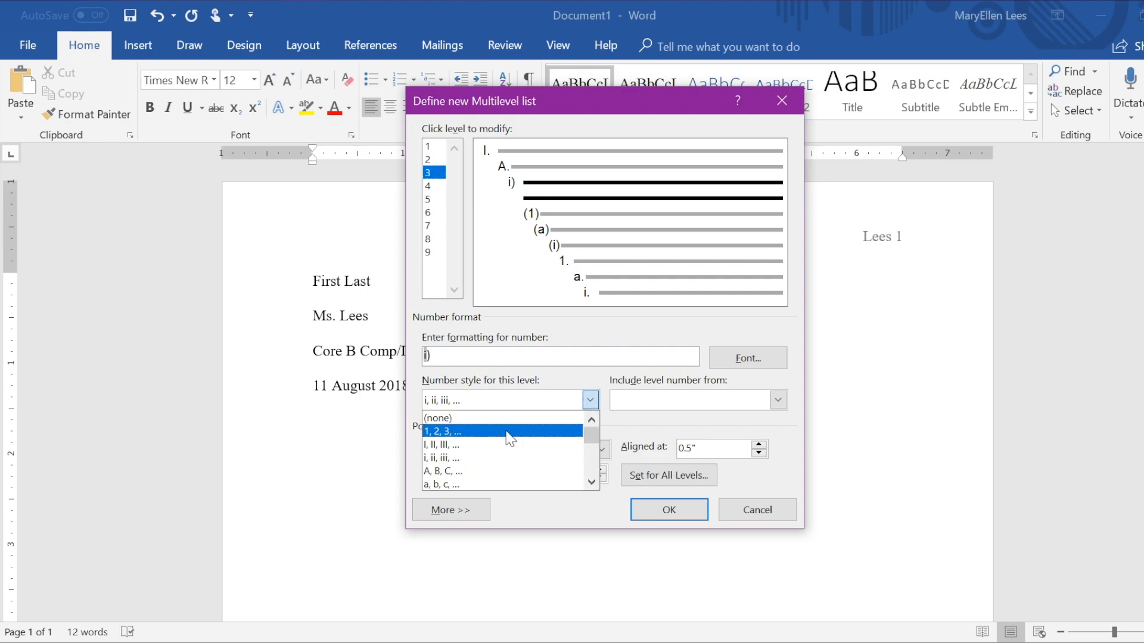
{"action": "left_click", "coordinate": [477, 432]}
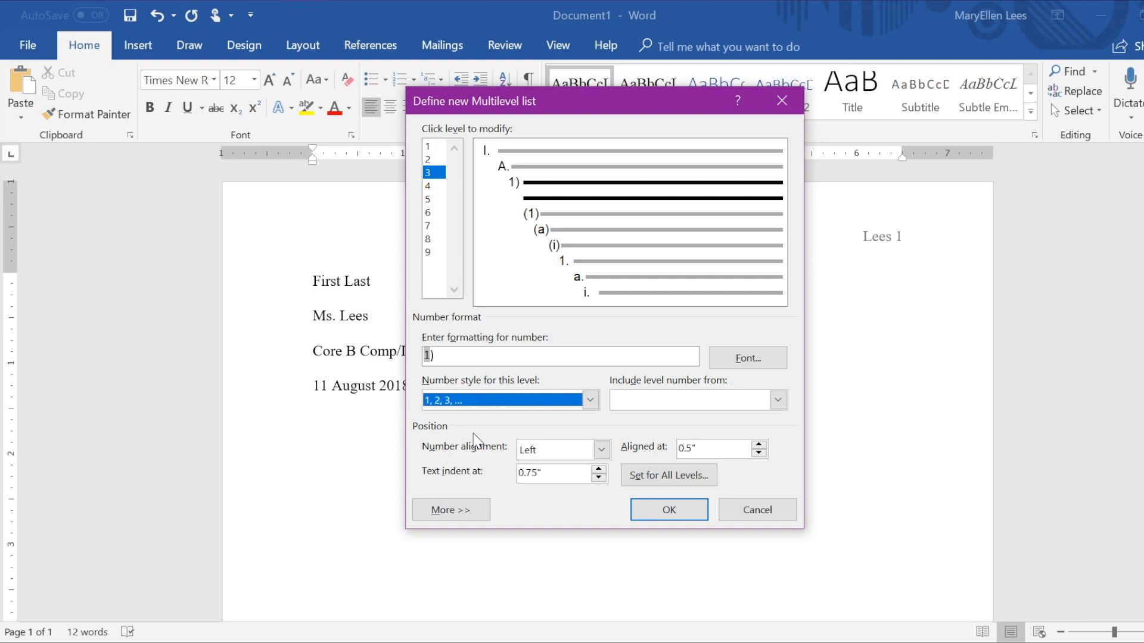
{"action": "left_click", "coordinate": [434, 356]}
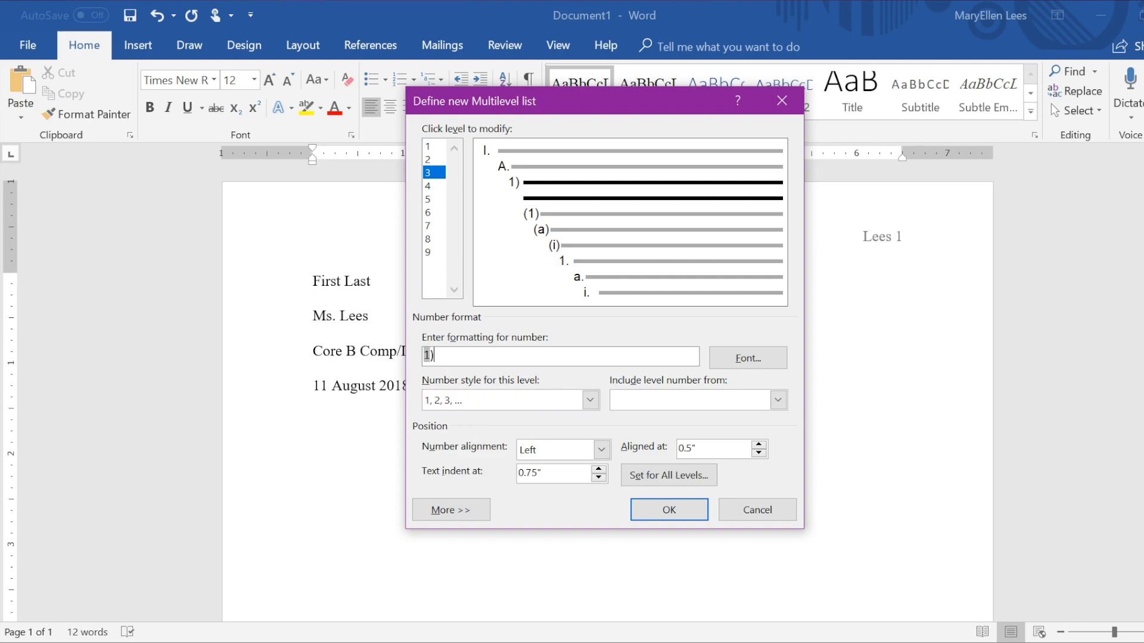
{"action": "key", "text": "BackSpace"}
{"action": "type", "text": "."}
Set level 4 of the multilevel list to a, b, c numbering, replacing its surrounding parentheses with a trailing period
{"action": "left_click", "coordinate": [433, 188]}
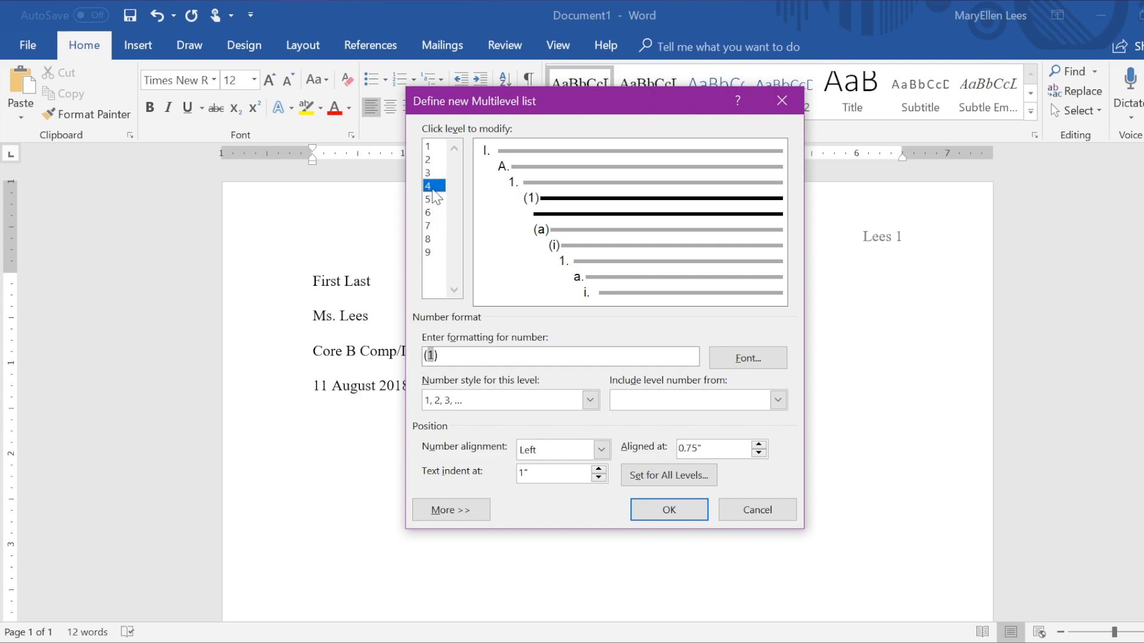
{"action": "left_click", "coordinate": [591, 401]}
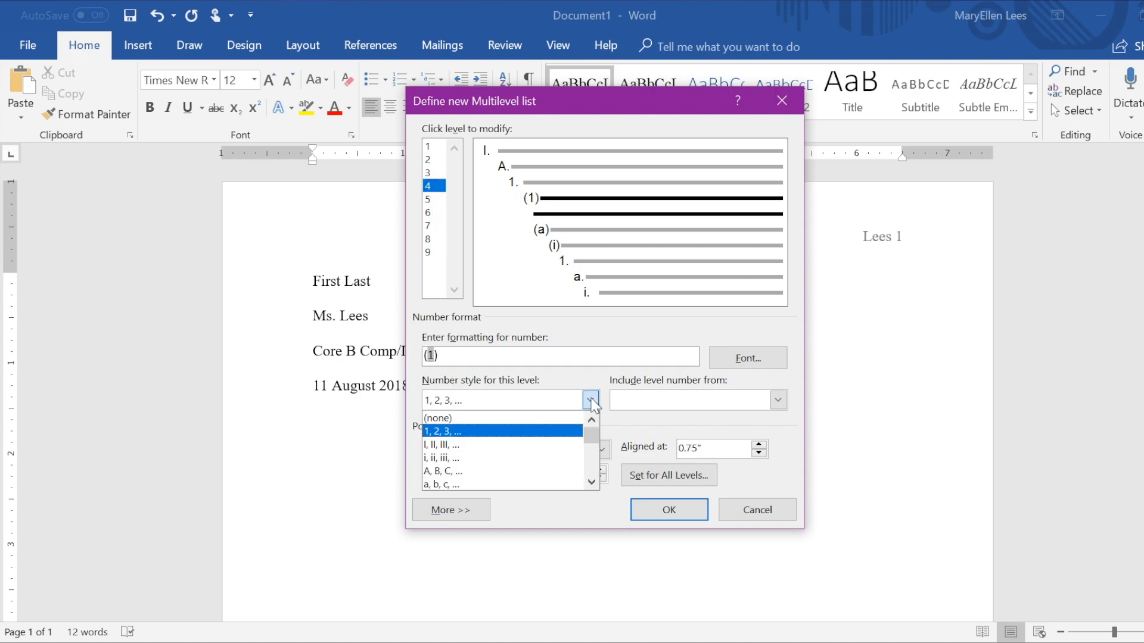
{"action": "left_click", "coordinate": [474, 485]}
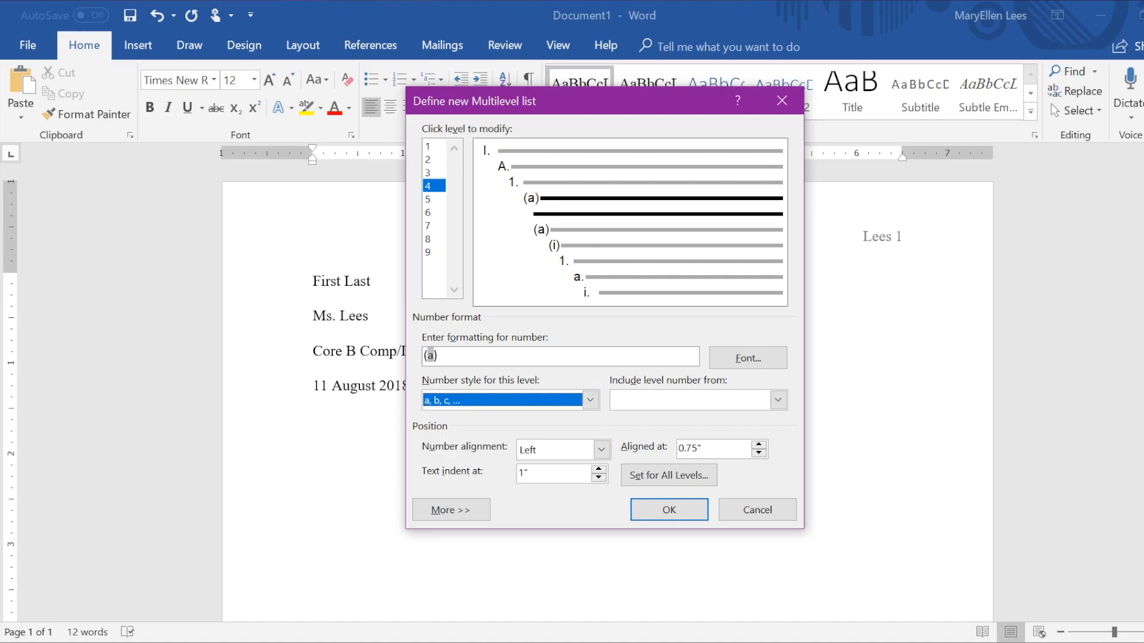
{"action": "left_click", "coordinate": [424, 356]}
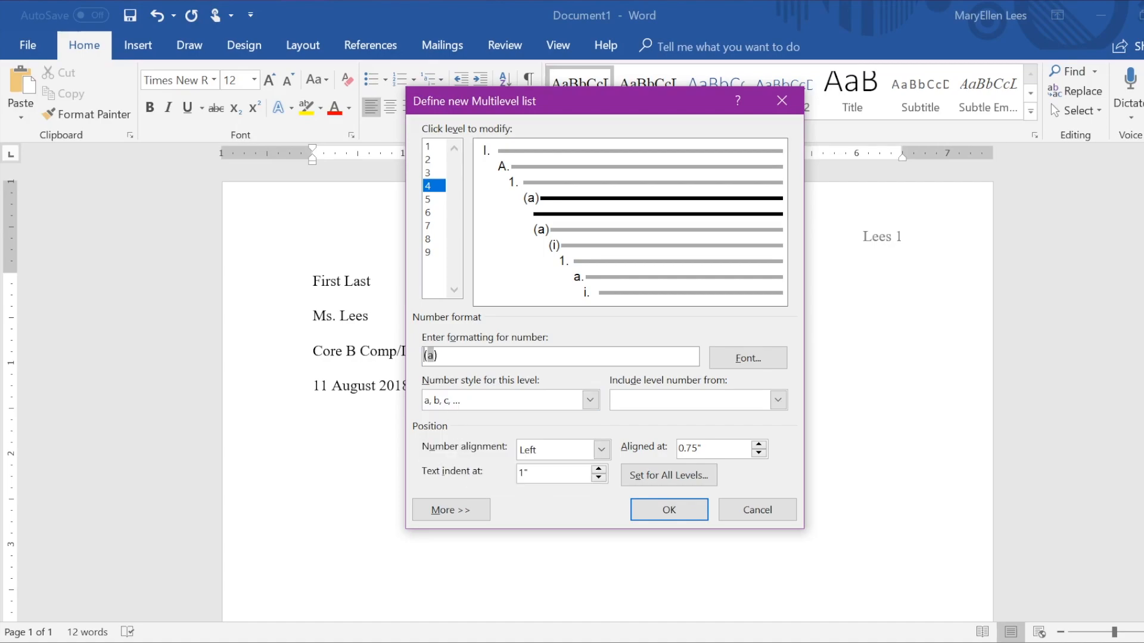
{"action": "key", "text": "Delete"}
{"action": "key", "text": "BackSpace"}
{"action": "type", "text": "."}
Set level 5 of the multilevel list to i, ii, iii and level 6 to a, b, c, both in parentheses
{"action": "left_click", "coordinate": [430, 200]}
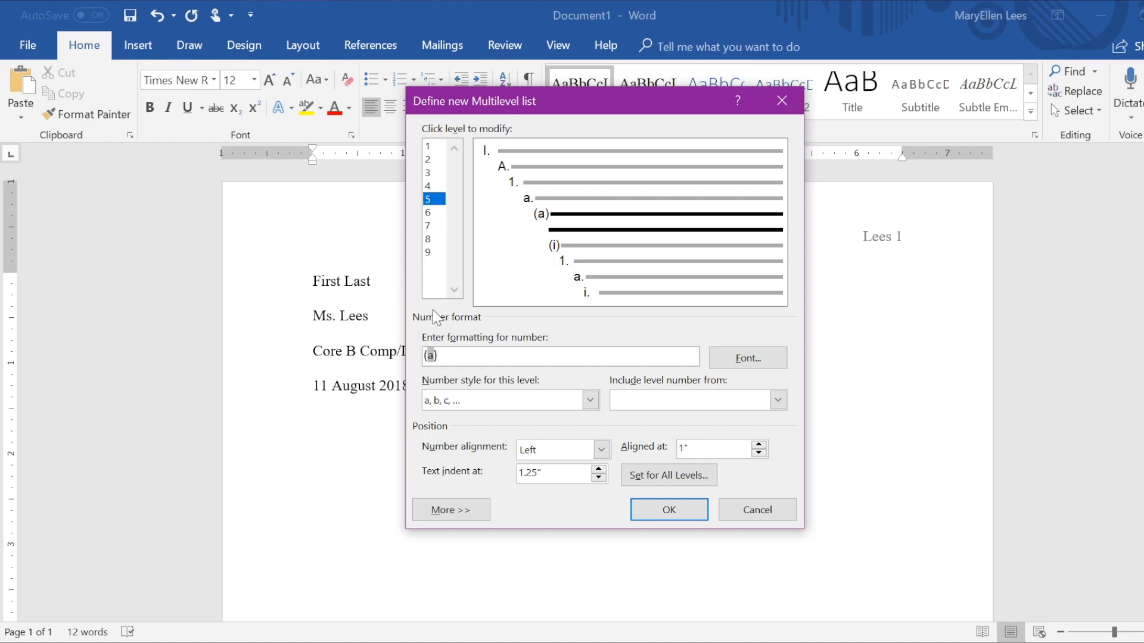
{"action": "left_click", "coordinate": [591, 401]}
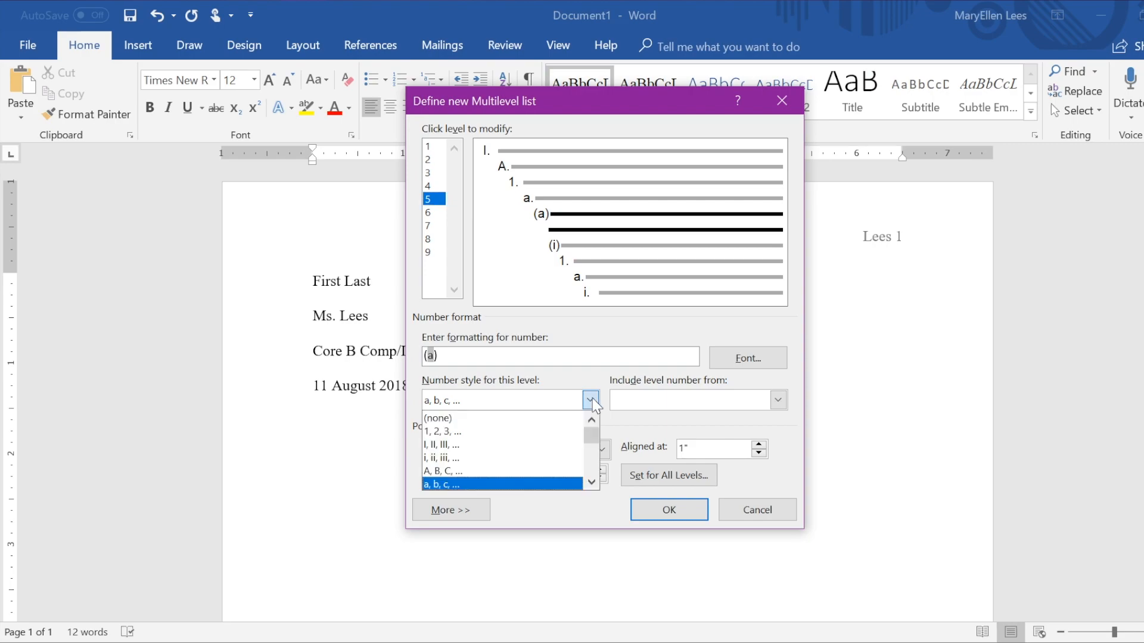
{"action": "left_click", "coordinate": [487, 458]}
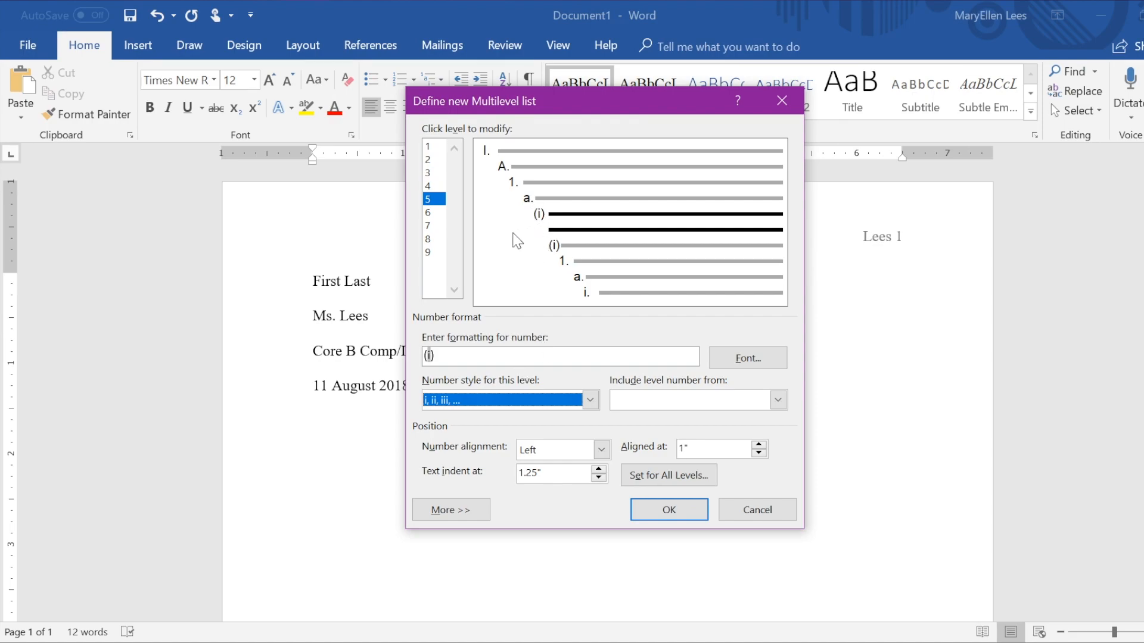
{"action": "left_click", "coordinate": [433, 213]}
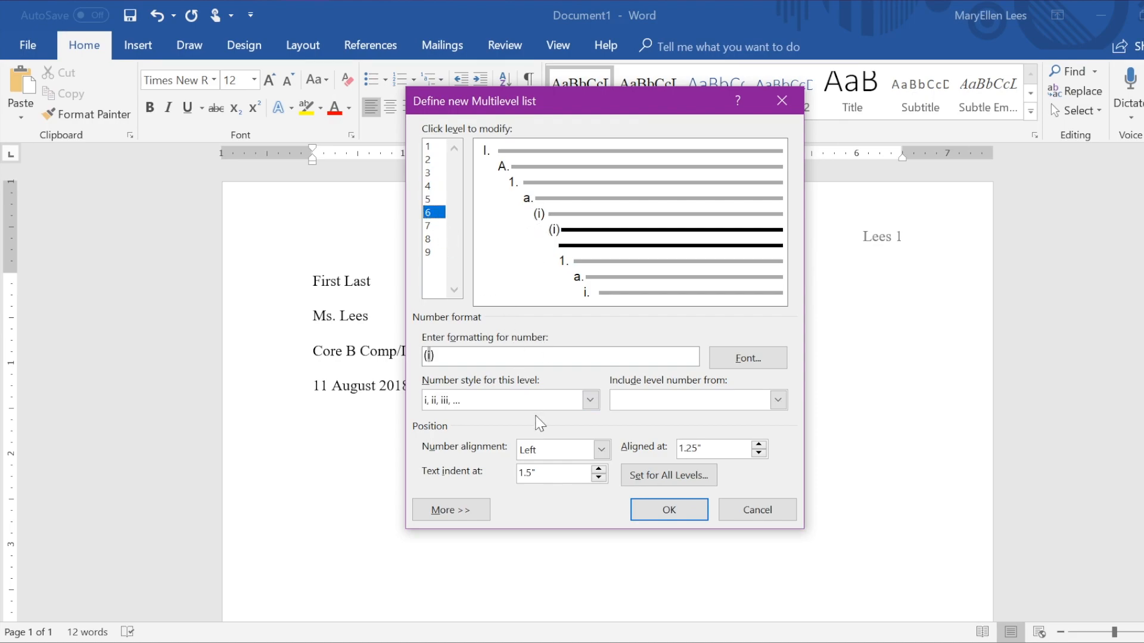
{"action": "left_click", "coordinate": [591, 400]}
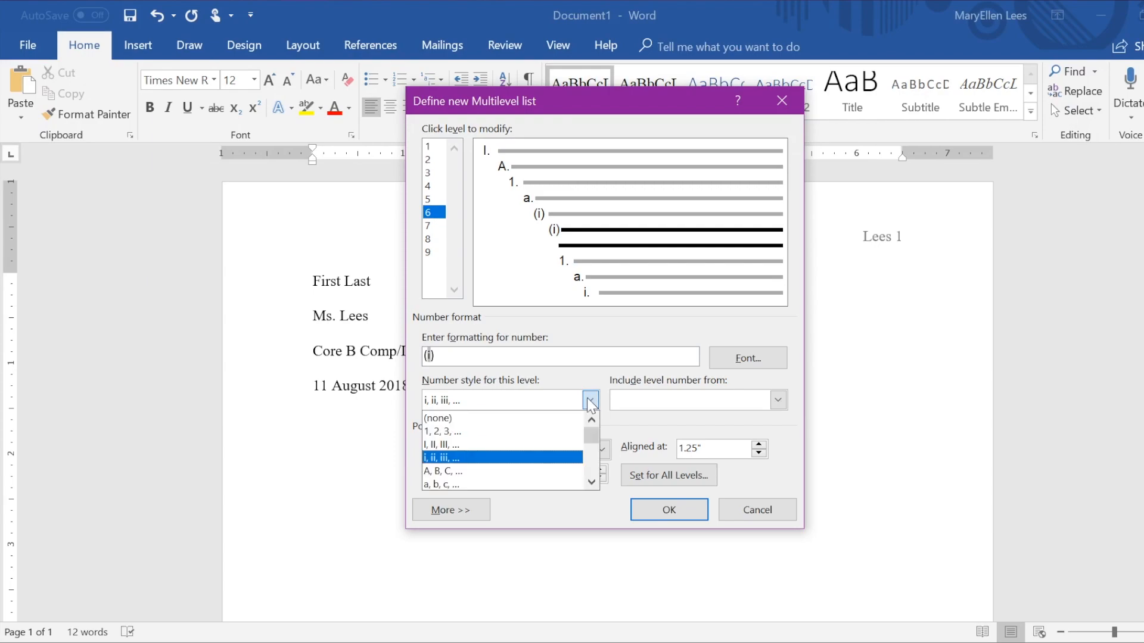
{"action": "left_click", "coordinate": [476, 485]}
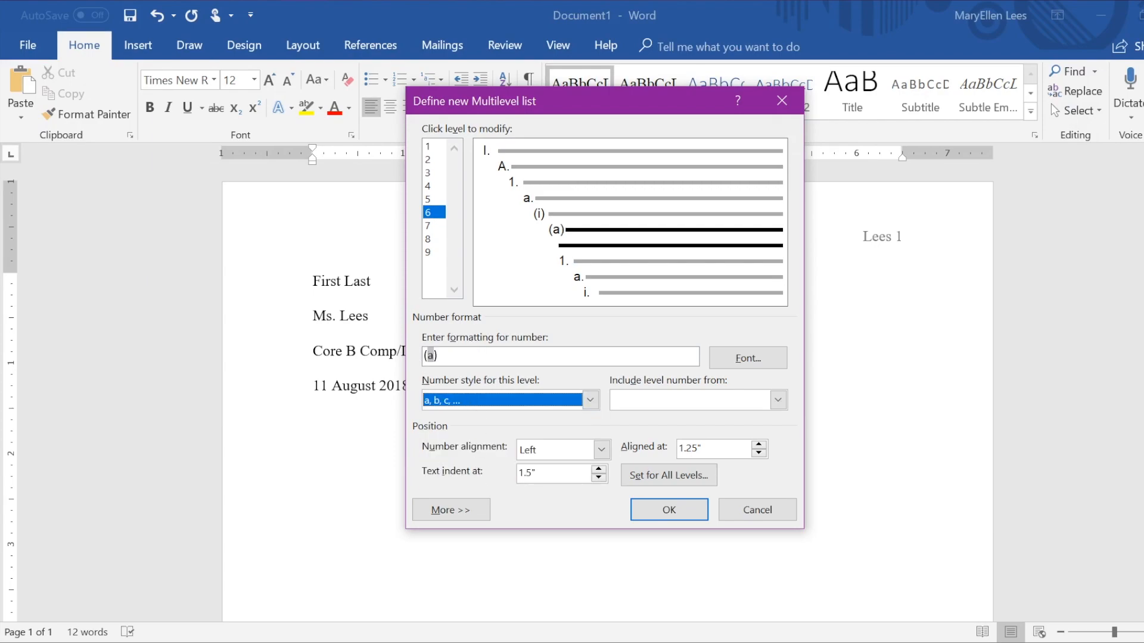
Clear the number formatting of levels 7, 8 and 9, and apply the multilevel list definition
{"action": "left_click", "coordinate": [433, 226]}
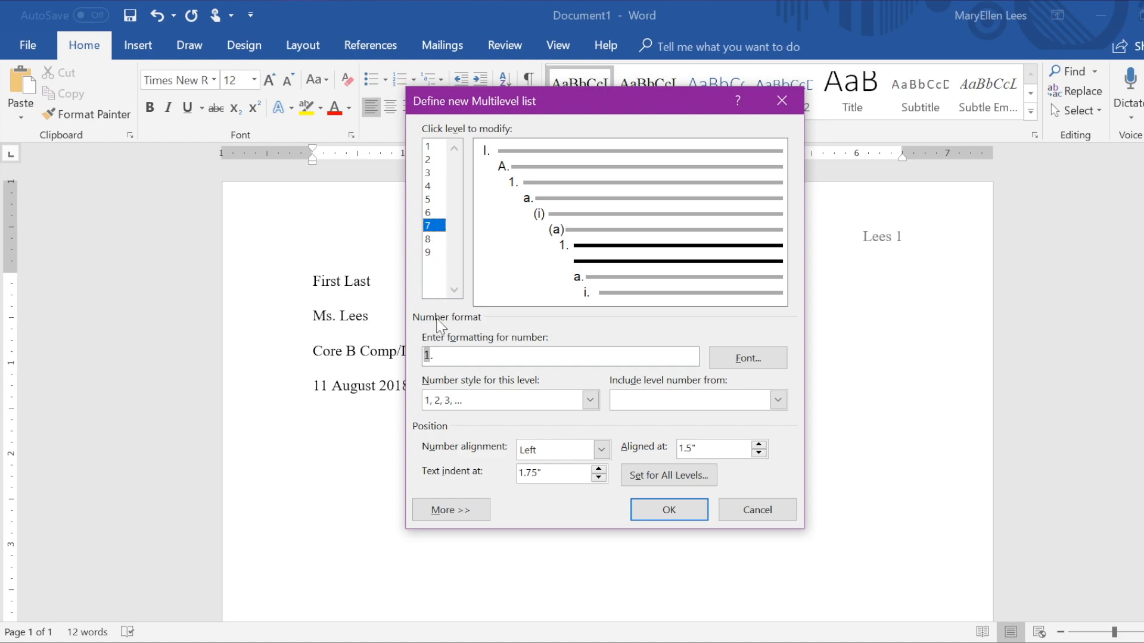
{"action": "key", "text": "BackSpace"}
{"action": "key", "text": "BackSpace"}
{"action": "left_click", "coordinate": [429, 239]}
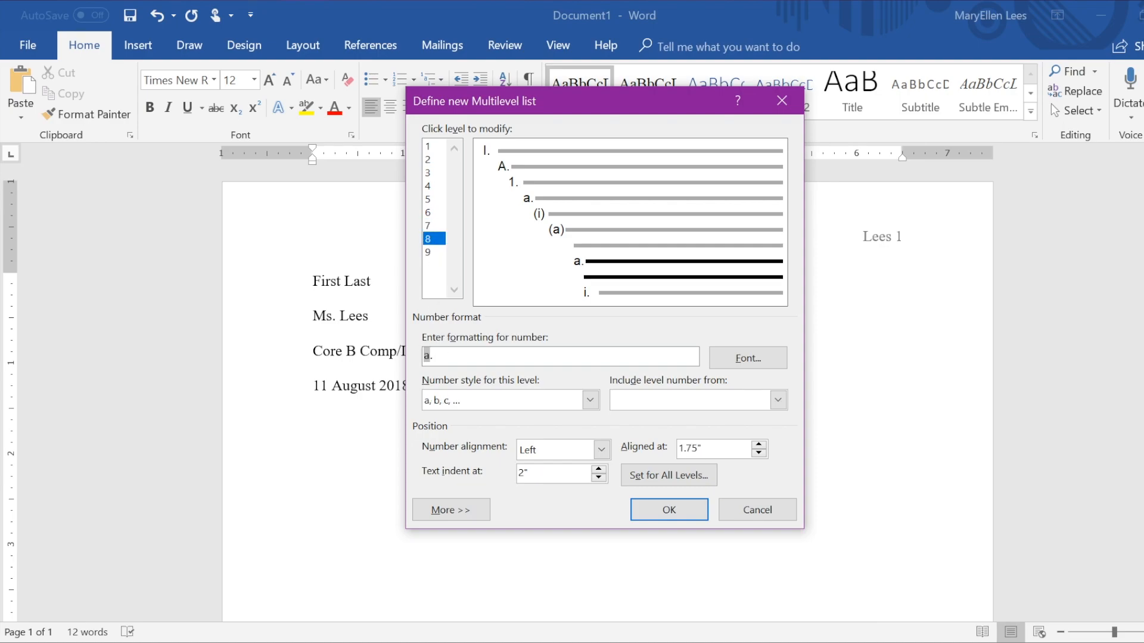
{"action": "key", "text": "BackSpace"}
{"action": "key", "text": "BackSpace"}
{"action": "left_click", "coordinate": [435, 256]}
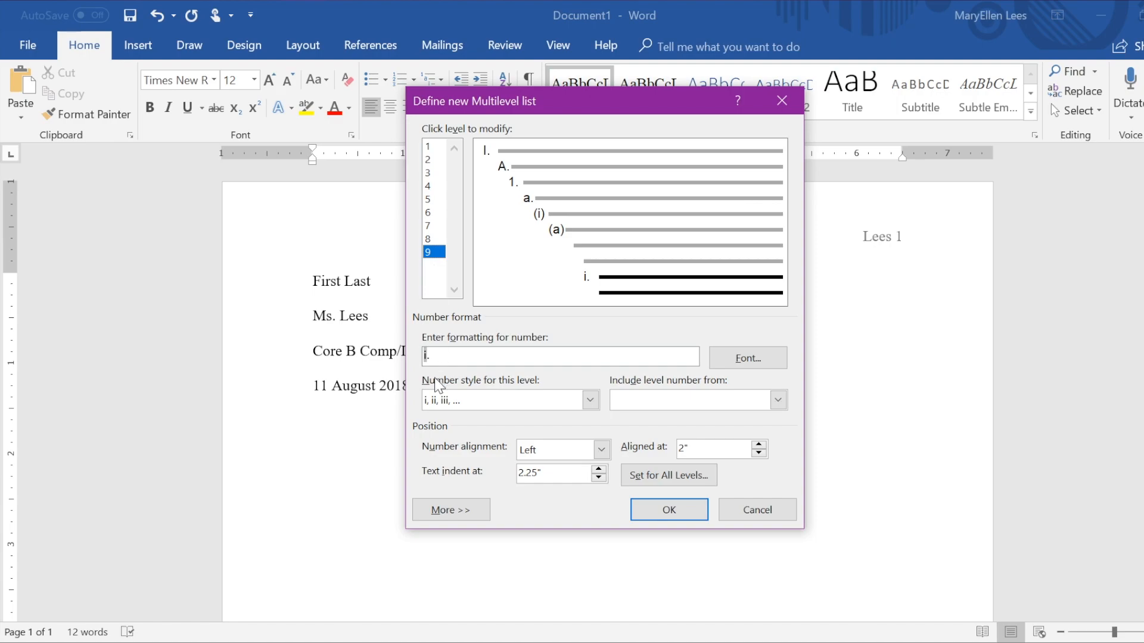
{"action": "key", "text": "BackSpace"}
{"action": "key", "text": "BackSpace"}
{"action": "left_click", "coordinate": [669, 511]}
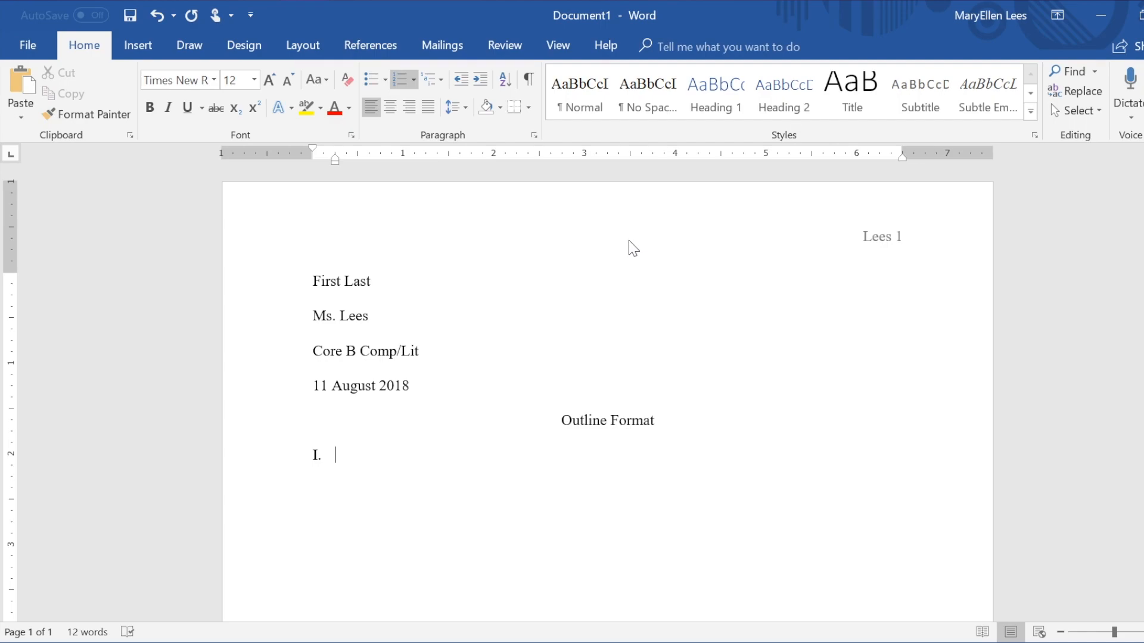
Enter "Topic sentence #1" as item I and "Evidence #1" as its sub-item A
{"action": "type", "text": "Topic sentence #2"}
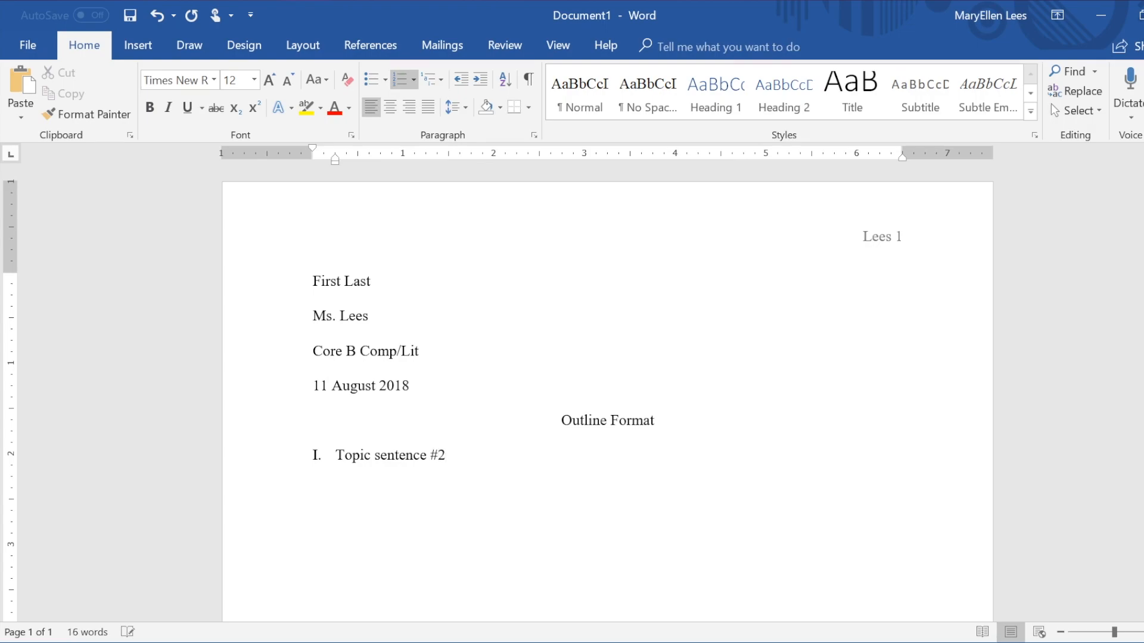
{"action": "key", "text": "BackSpace"}
{"action": "type", "text": "1"}
{"action": "key", "text": "Return"}
{"action": "key", "text": "Tab"}
{"action": "type", "text": "Evidence #1"}
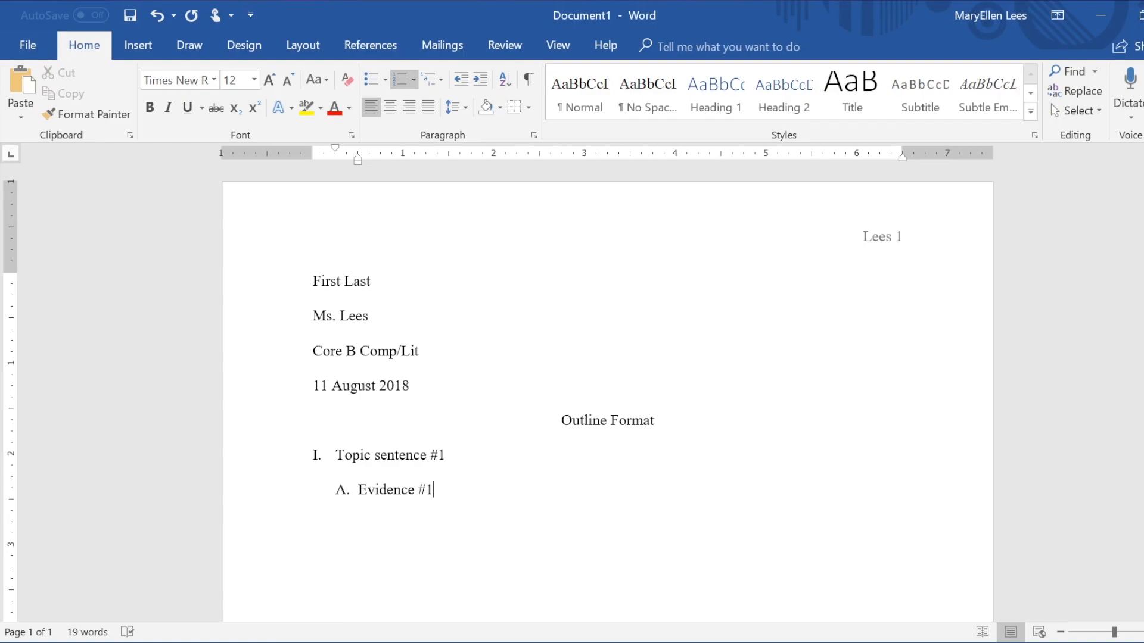
Add "Quote #1" and "Explanation" as items 1 and 2 one level below Evidence #1
{"action": "key", "text": "Return"}
{"action": "key", "text": "Tab"}
{"action": "type", "text": "Quote #`1"}
{"action": "key", "text": "BackSpace"}
{"action": "key", "text": "BackSpace"}
{"action": "type", "text": "1"}
{"action": "key", "text": "Return"}
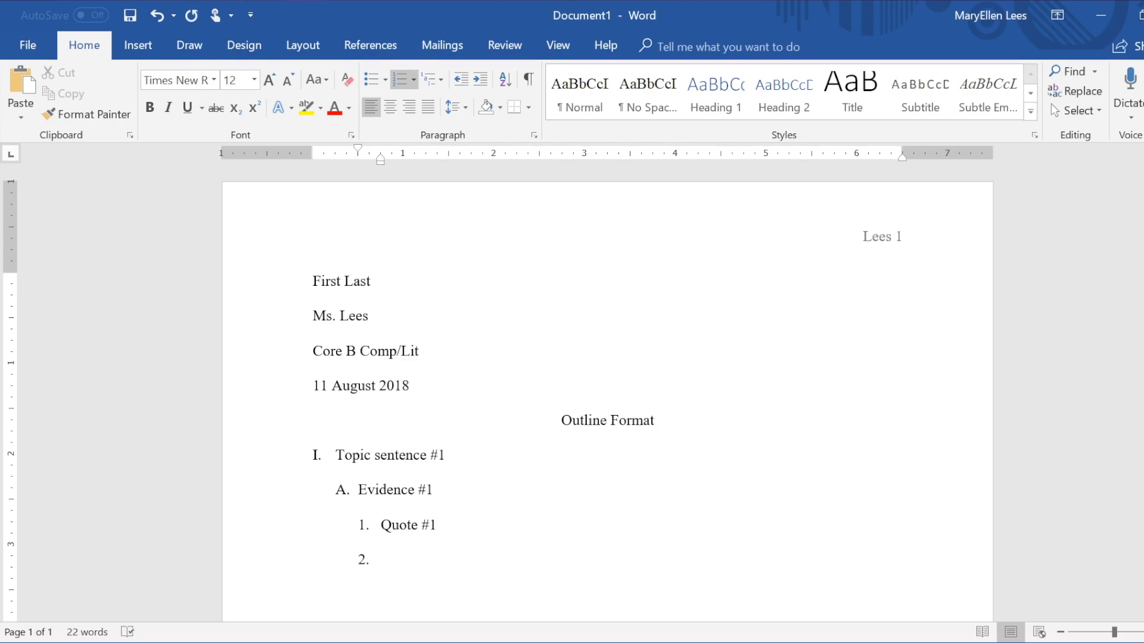
{"action": "type", "text": "Explanation"}
Add "Evidence #2" as item B under the first topic sentence, with "Quote #2" and "Explanation" as its sub-items 1 and 2
{"action": "key", "text": "Return"}
{"action": "key", "text": "shift+Tab"}
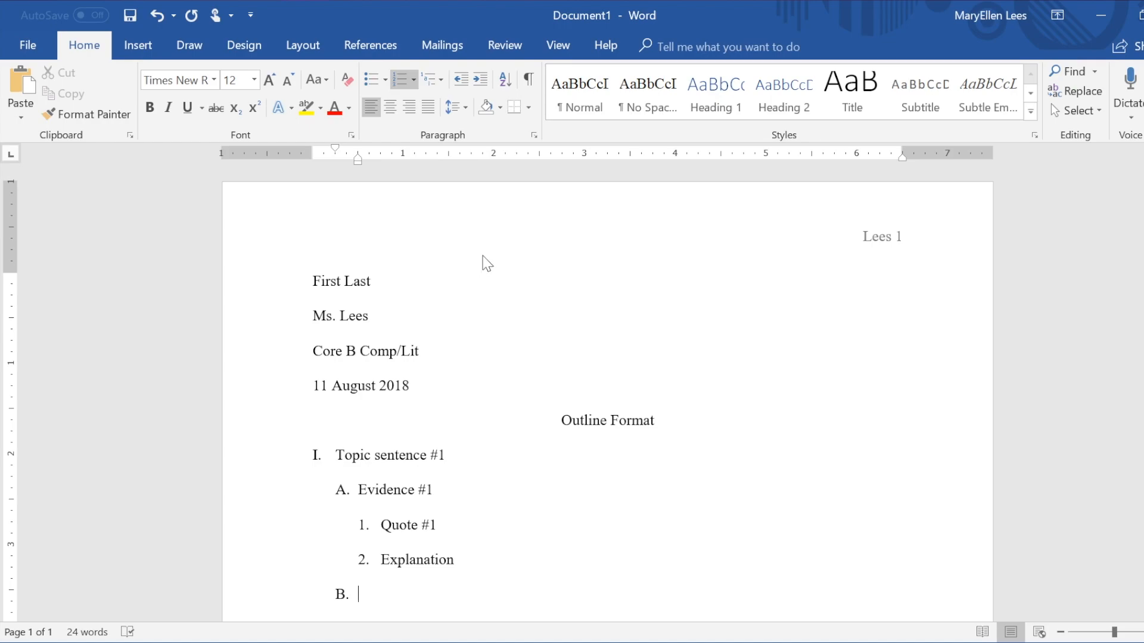
{"action": "type", "text": "Evidence #2"}
{"action": "key", "text": "Return"}
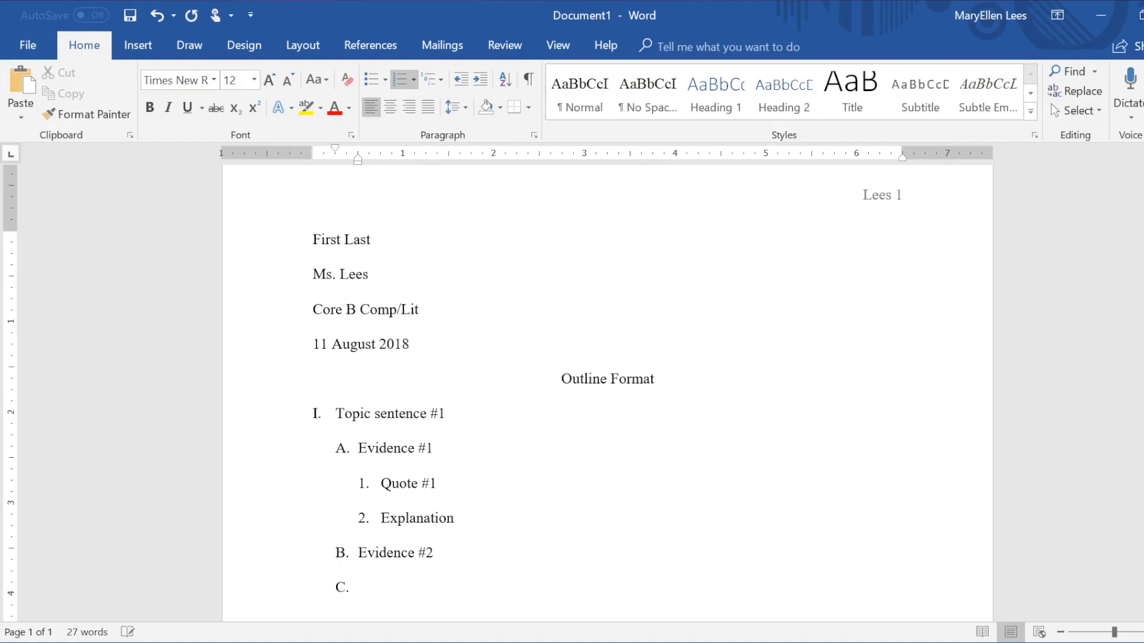
{"action": "key", "text": "Tab"}
{"action": "type", "text": "Quote #2"}
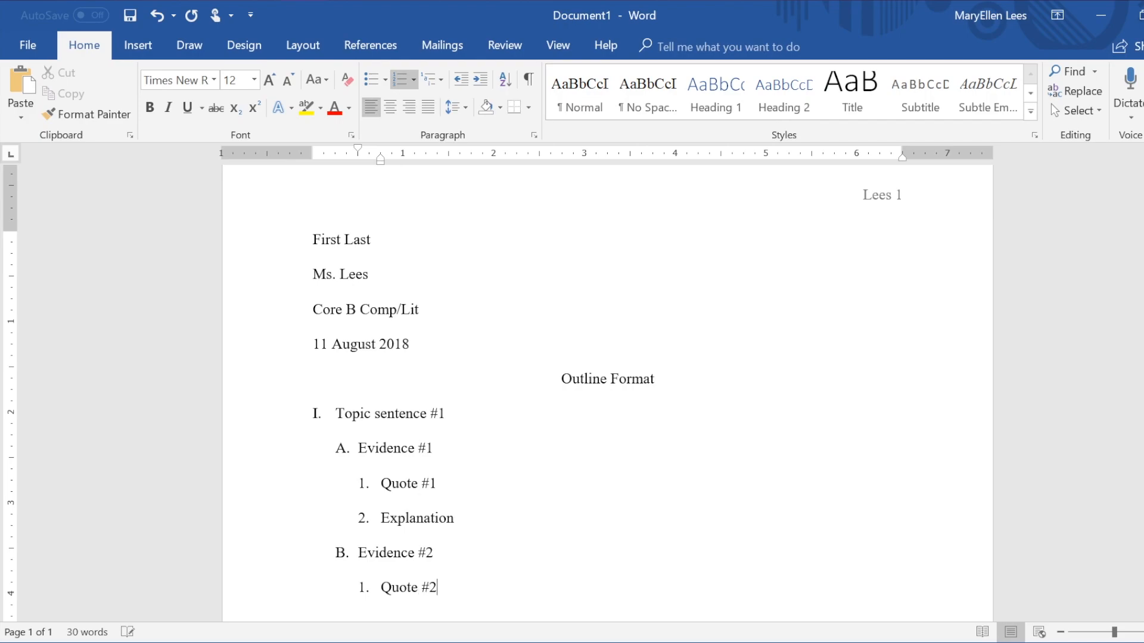
{"action": "key", "text": "Return"}
{"action": "type", "text": "Exp"}
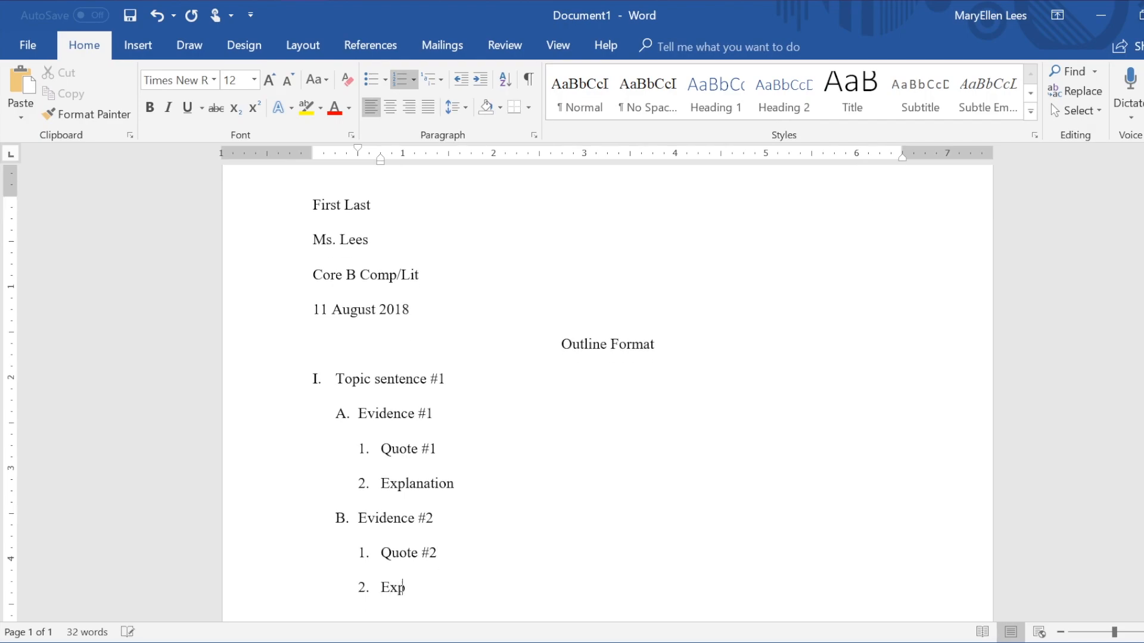
{"action": "type", "text": "lanation"}
Add "Clincher" as item C, on the same level as the two evidence items of topic sentence #1
{"action": "key", "text": "Return"}
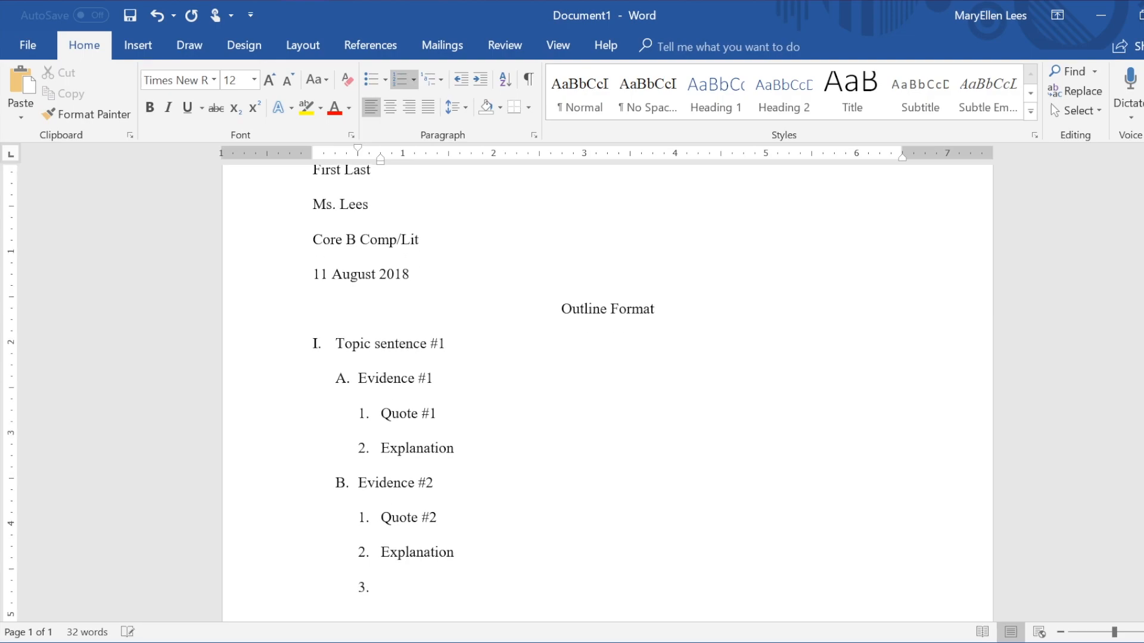
{"action": "key", "text": "Tab"}
{"action": "key", "text": "shift+Tab"}
{"action": "key", "text": "shift+Tab"}
{"action": "type", "text": "Clincher"}
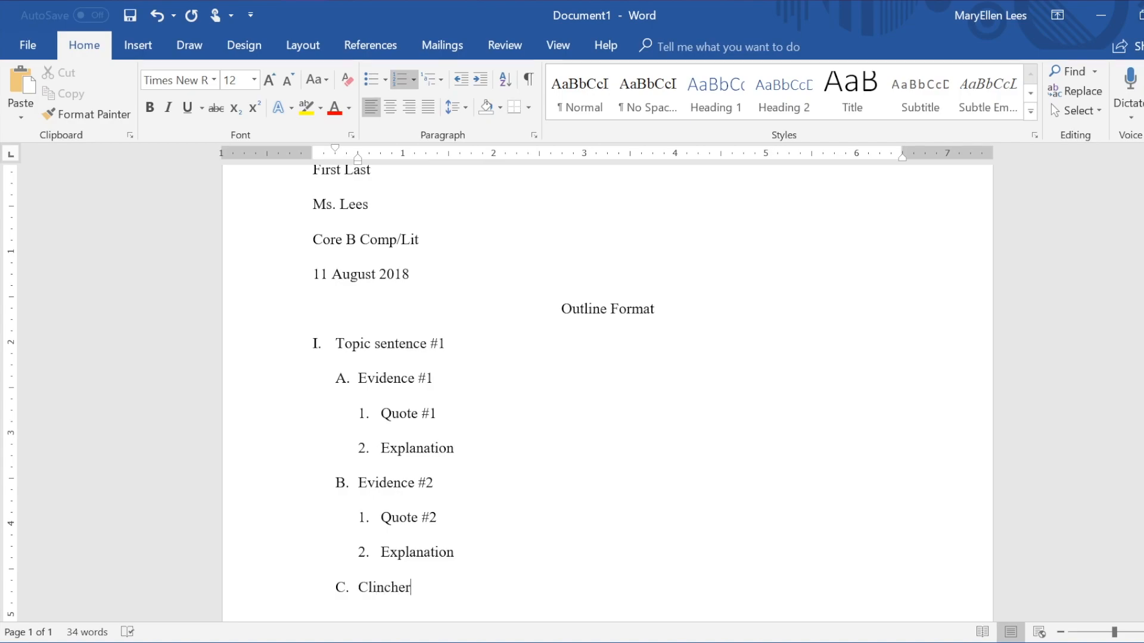
Add "Topic sentence #2" as top-level item II after the clincher
{"action": "key", "text": "Return"}
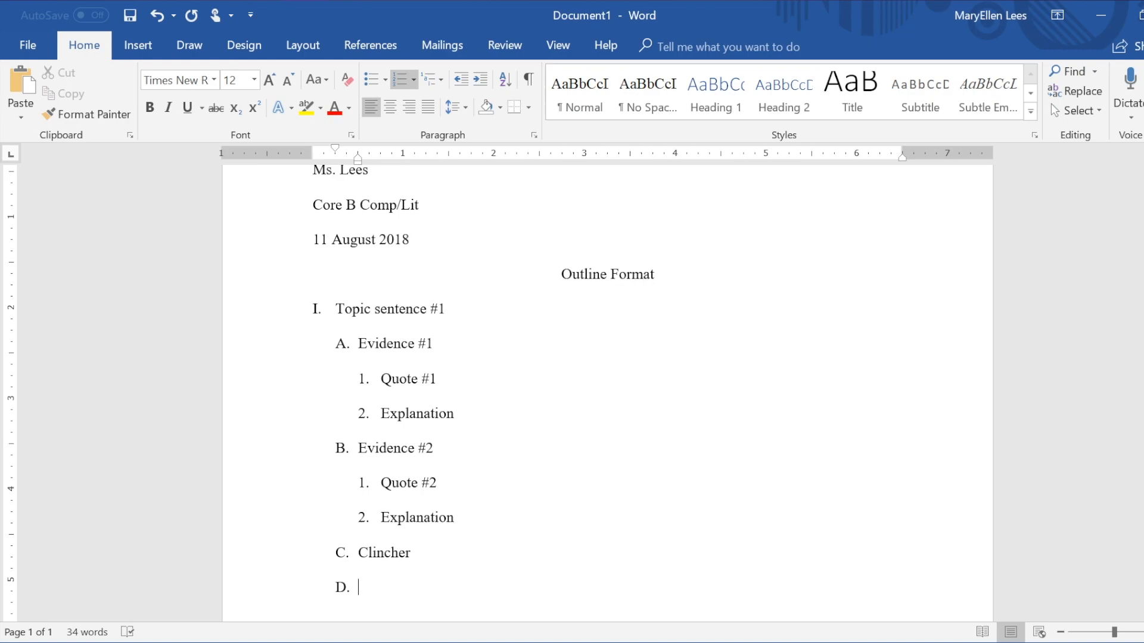
{"action": "key", "text": "shift+Tab"}
{"action": "key", "text": "Tab"}
{"action": "key", "text": "Tab"}
{"action": "key", "text": "Tab"}
{"action": "key", "text": "shift+Tab"}
{"action": "key", "text": "shift+Tab"}
{"action": "key", "text": "shift+Tab"}
{"action": "type", "text": "Topic sentence"}
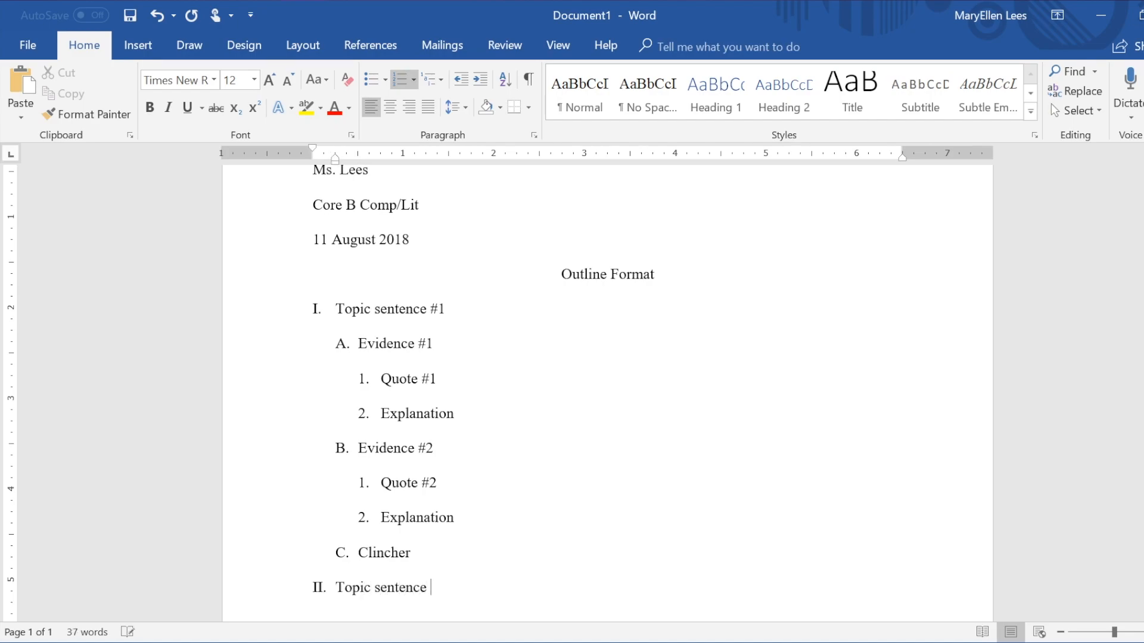
{"action": "type", "text": " #2"}
Add "Evidence #1" as item A under Topic sentence #2, with "Quote #1" and "Explanation" as its sub-items 1 and 2
{"action": "key", "text": "Return"}
{"action": "key", "text": "Tab"}
{"action": "type", "text": "Evidence #1"}
{"action": "key", "text": "Return"}
{"action": "key", "text": "Tab"}
{"action": "type", "text": "Quote #1"}
{"action": "key", "text": "Return"}
{"action": "type", "text": "Explanation"}
Add "Evidence #2" as item B under Topic sentence #2, with "Quote #2" and "Explanation" as its sub-items 1 and 2
{"action": "key", "text": "Return"}
{"action": "key", "text": "shift+Tab"}
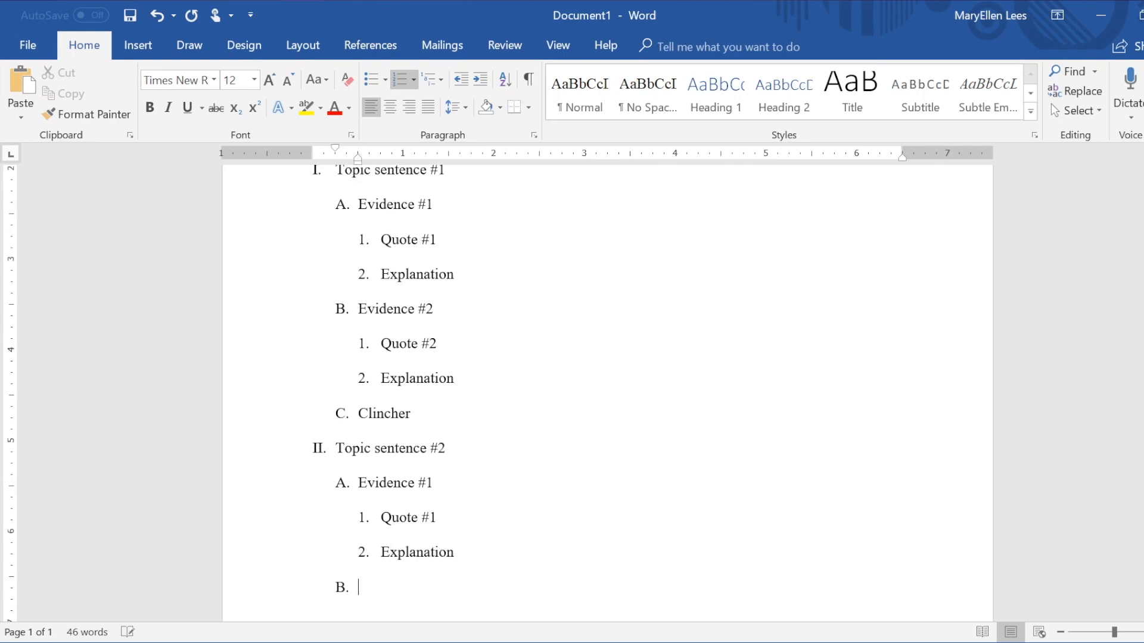
{"action": "type", "text": "Evidence #2"}
{"action": "key", "text": "Return"}
{"action": "key", "text": "Tab"}
{"action": "type", "text": "Quote #2"}
{"action": "key", "text": "Return"}
{"action": "type", "text": "Explanation"}
Close the Topic sentence #2 section with "Clincher" as item C
{"action": "key", "text": "Return"}
{"action": "key", "text": "shift+Tab"}
{"action": "type", "text": "Clincher"}
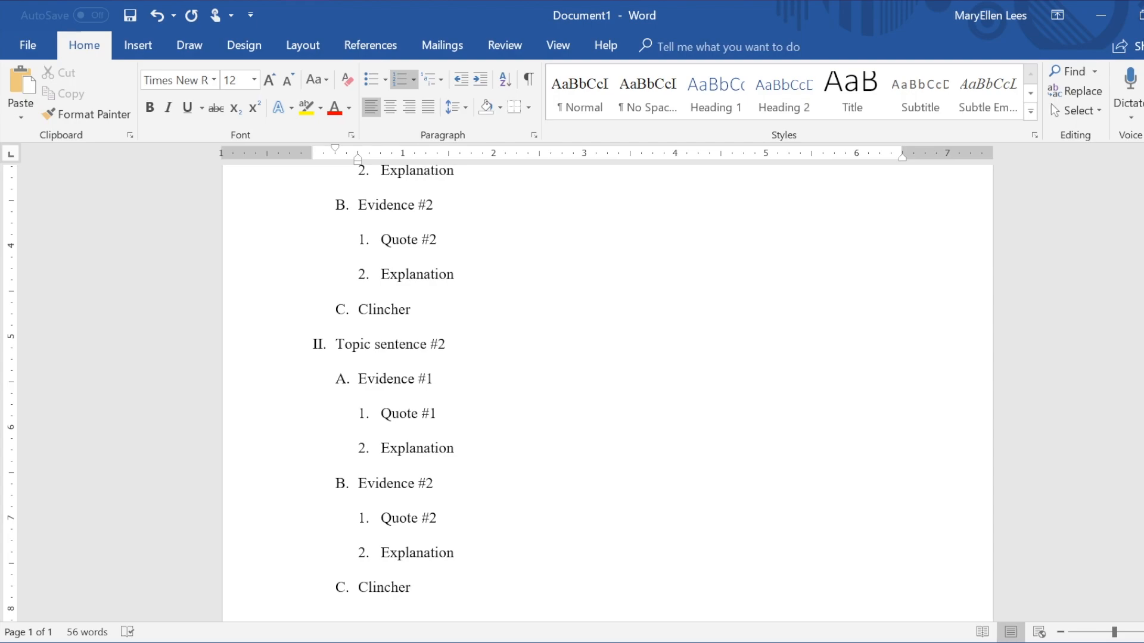
Insert "Subpoint" and "subpoint" as items a and b below Quote #1 in the first topic section
{"action": "scroll", "coordinate": [608, 393], "scroll_direction": "up", "scroll_amount": 3}
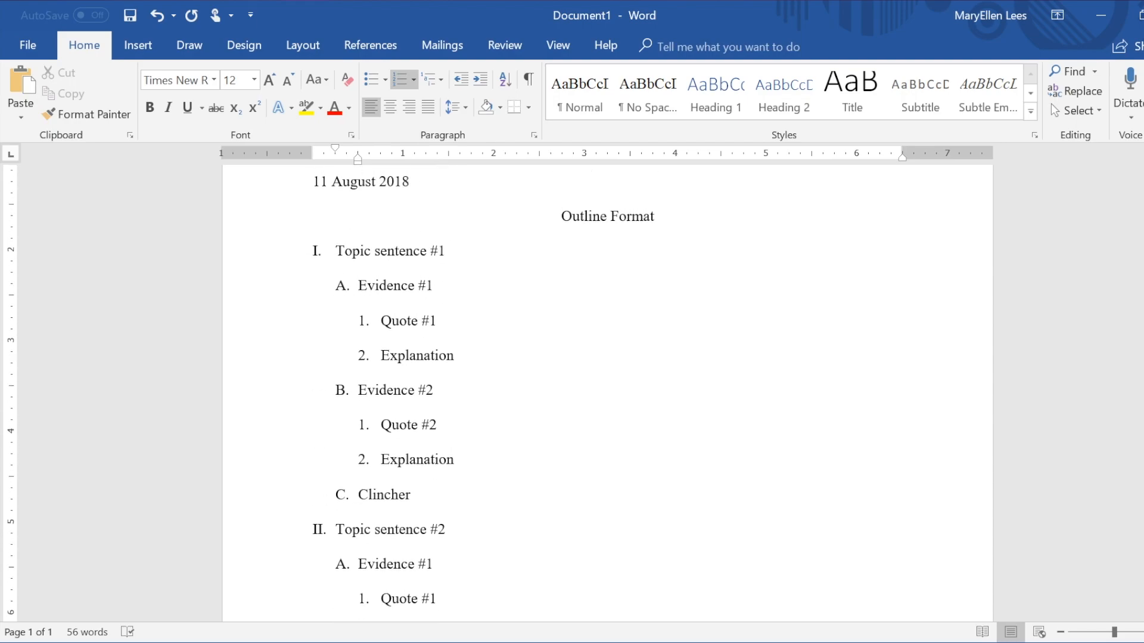
{"action": "left_click", "coordinate": [437, 321]}
{"action": "key", "text": "Return"}
{"action": "key", "text": "Tab"}
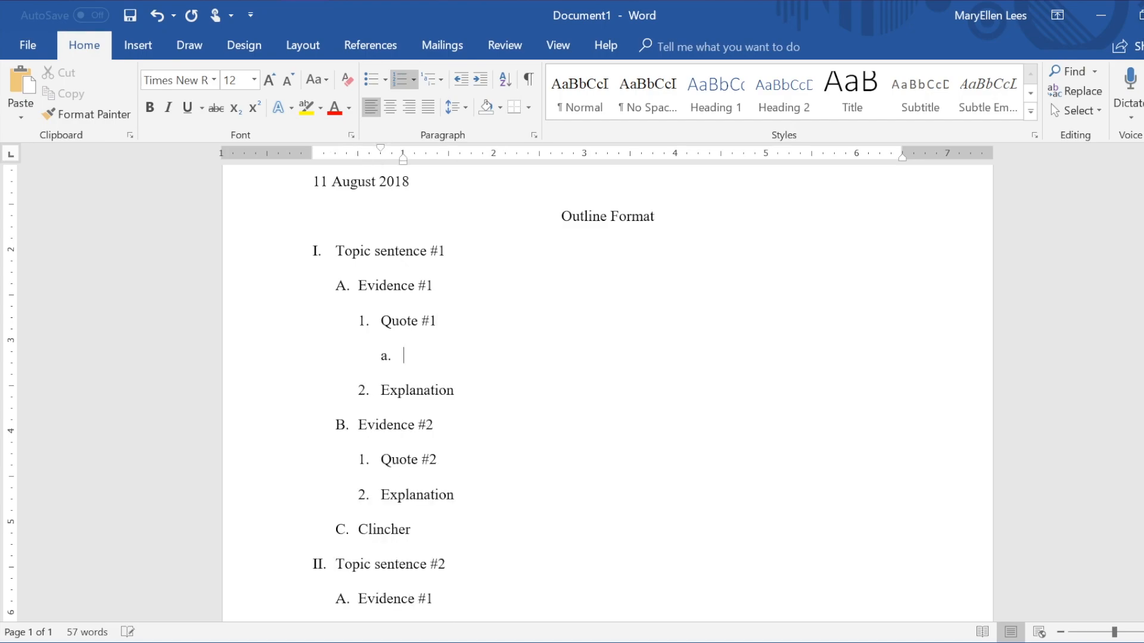
{"action": "type", "text": "subpoint"}
{"action": "key", "text": "Return"}
{"action": "type", "text": "subpoint"}
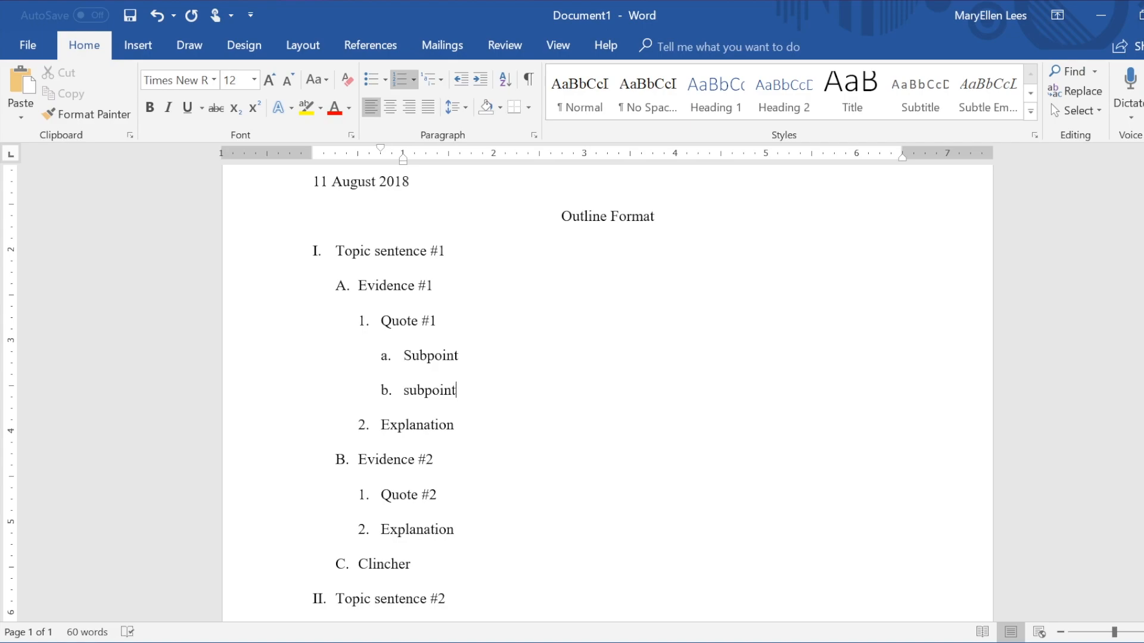
Insert two "Sub-subpoint" entries as items (i) and (ii) below subpoint a
{"action": "key", "text": "Return"}
{"action": "key", "text": "Tab"}
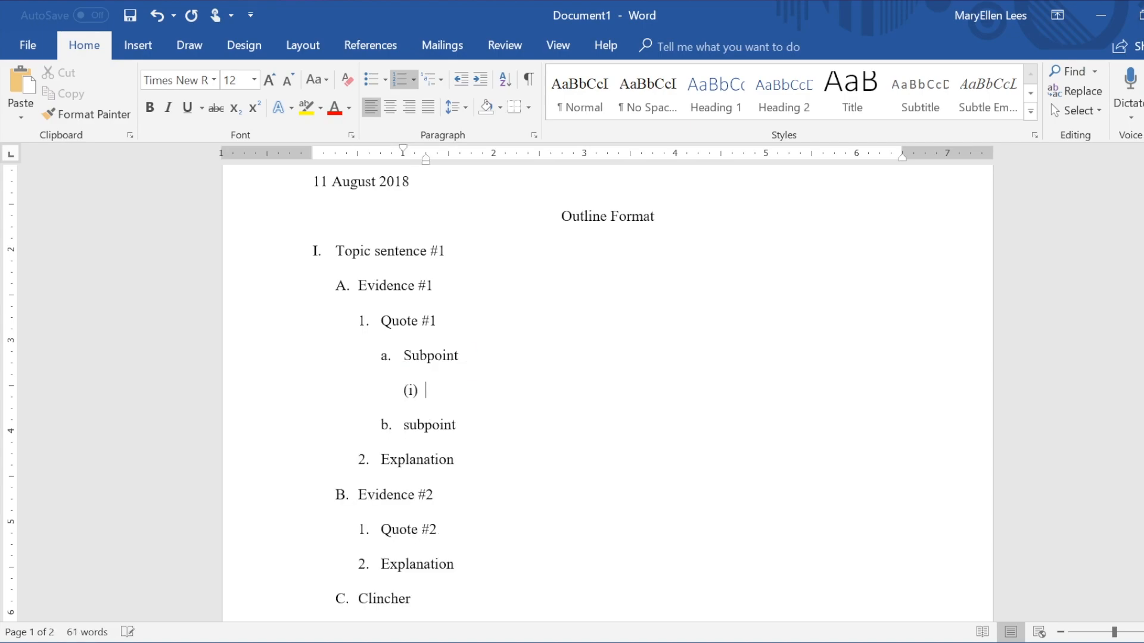
{"action": "type", "text": "sub-subpoint"}
{"action": "key", "text": "Return"}
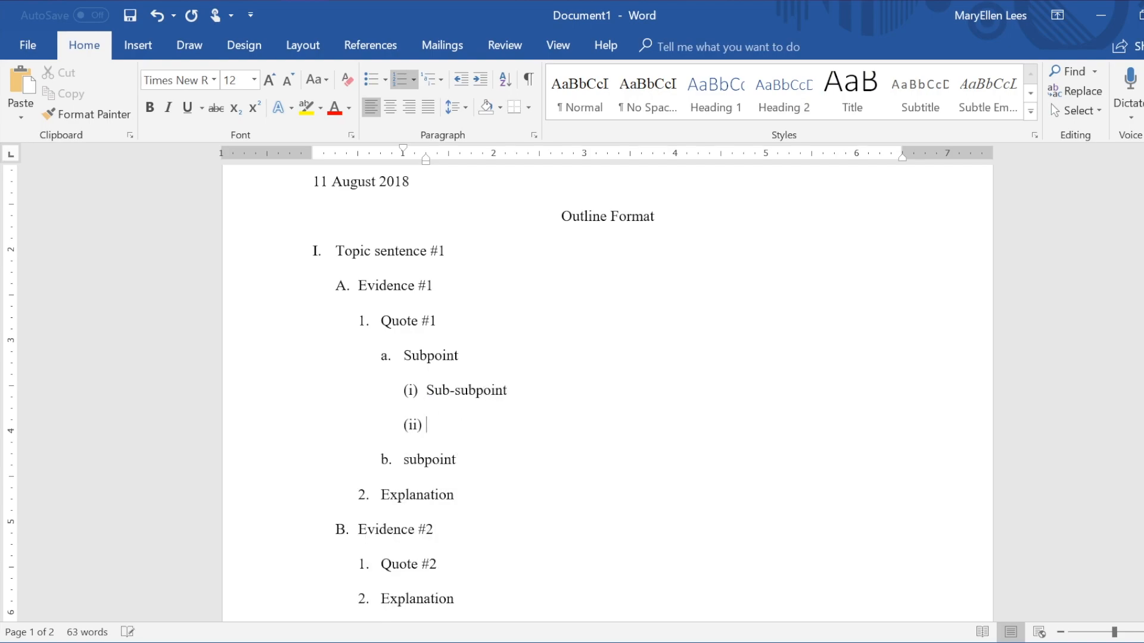
{"action": "type", "text": "Sub-subpoint"}
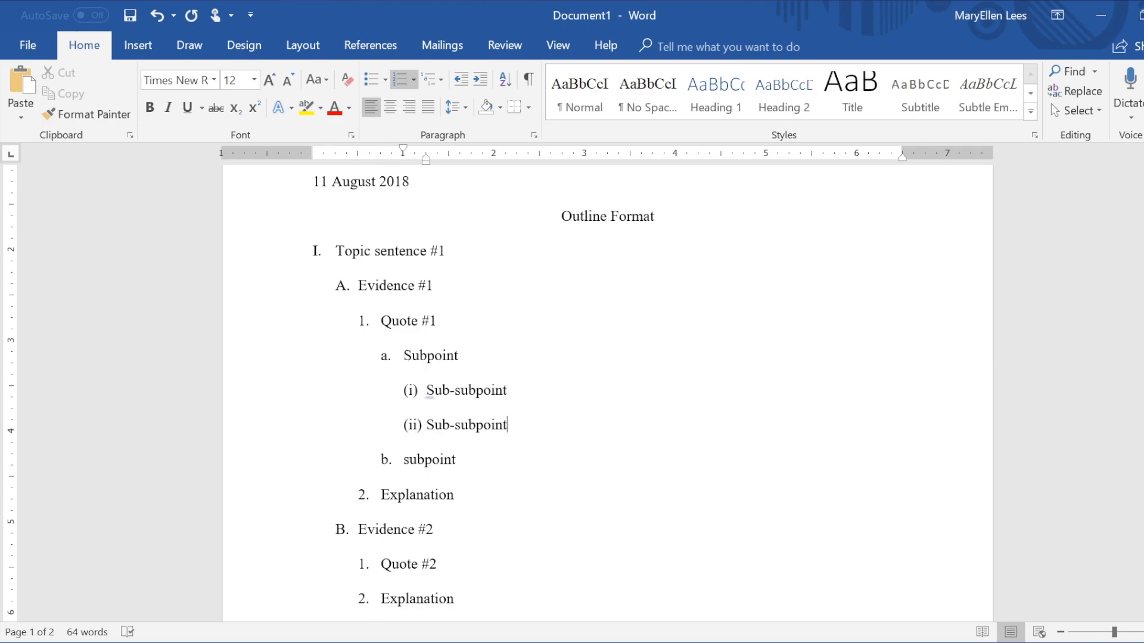
Delete both sub-subpoints and both subpoints below Quote #1
{"action": "left_click_drag", "start_coordinate": [427, 390], "coordinate": [507, 425]}
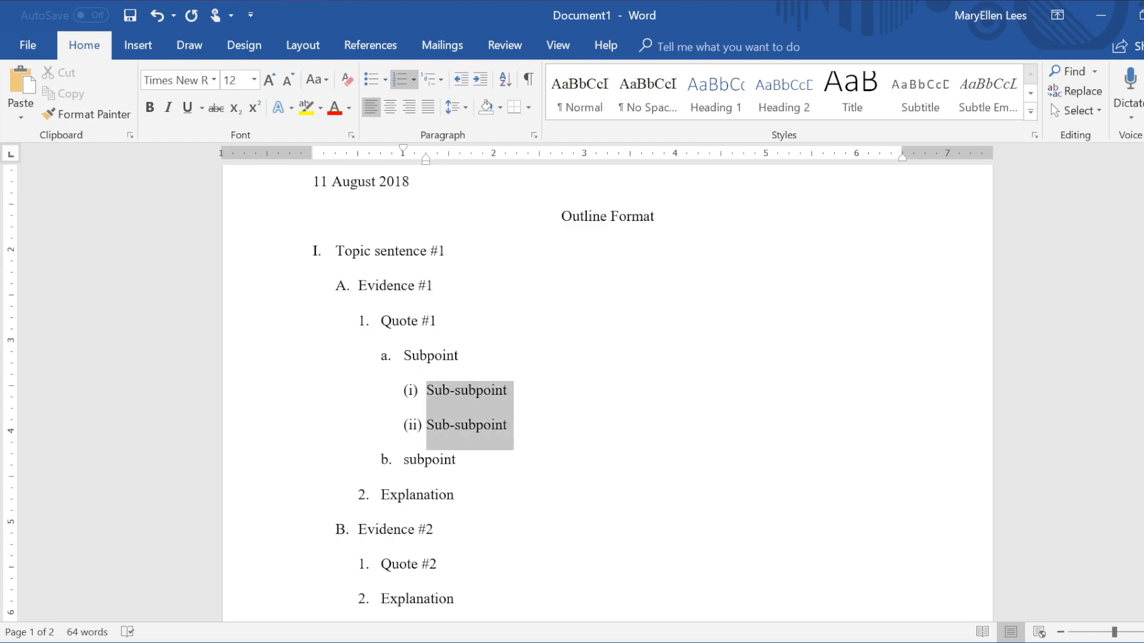
{"action": "key", "text": "BackSpace"}
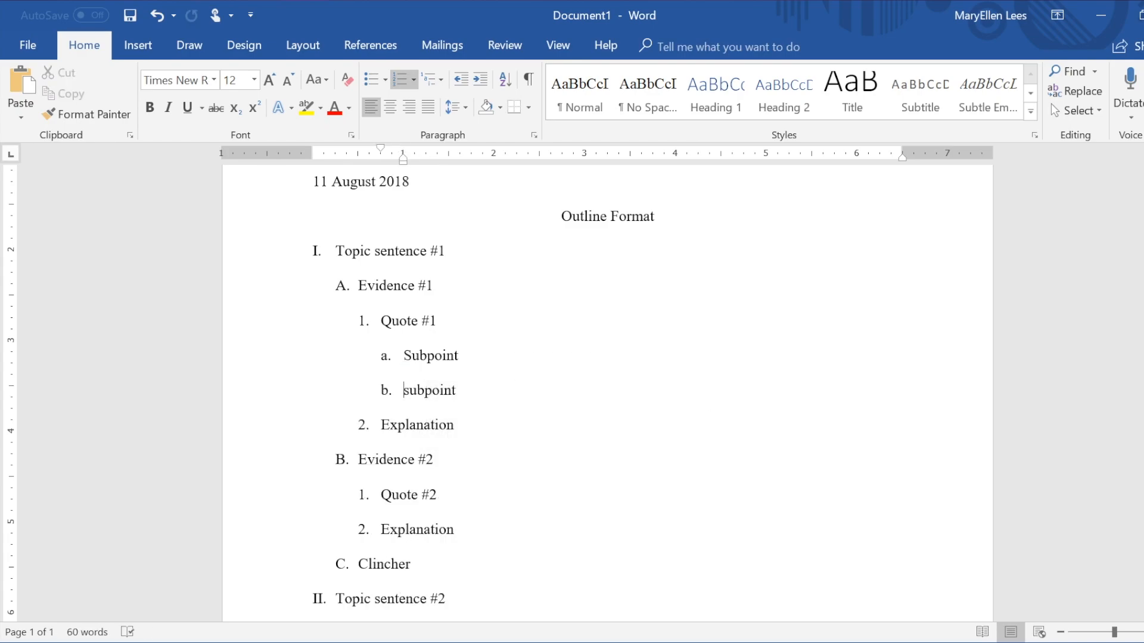
{"action": "left_click_drag", "start_coordinate": [403, 356], "coordinate": [458, 390]}
{"action": "key", "text": "Delete"}
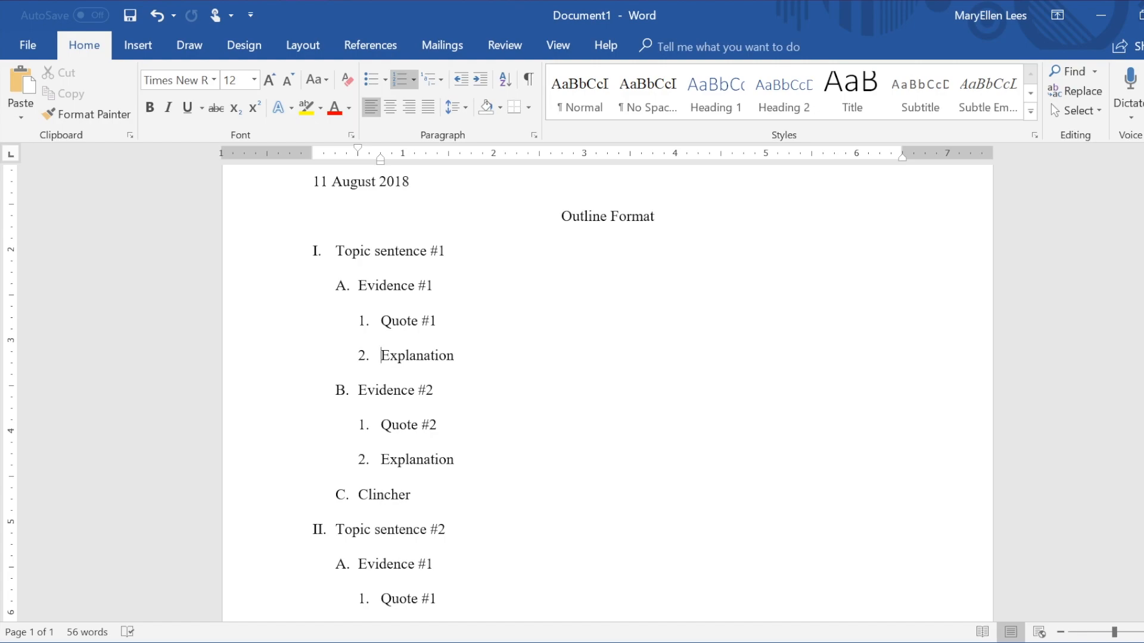
Review the whole outline from the page heading to the last clincher
{"action": "scroll", "coordinate": [607, 393], "scroll_direction": "down", "scroll_amount": 10}
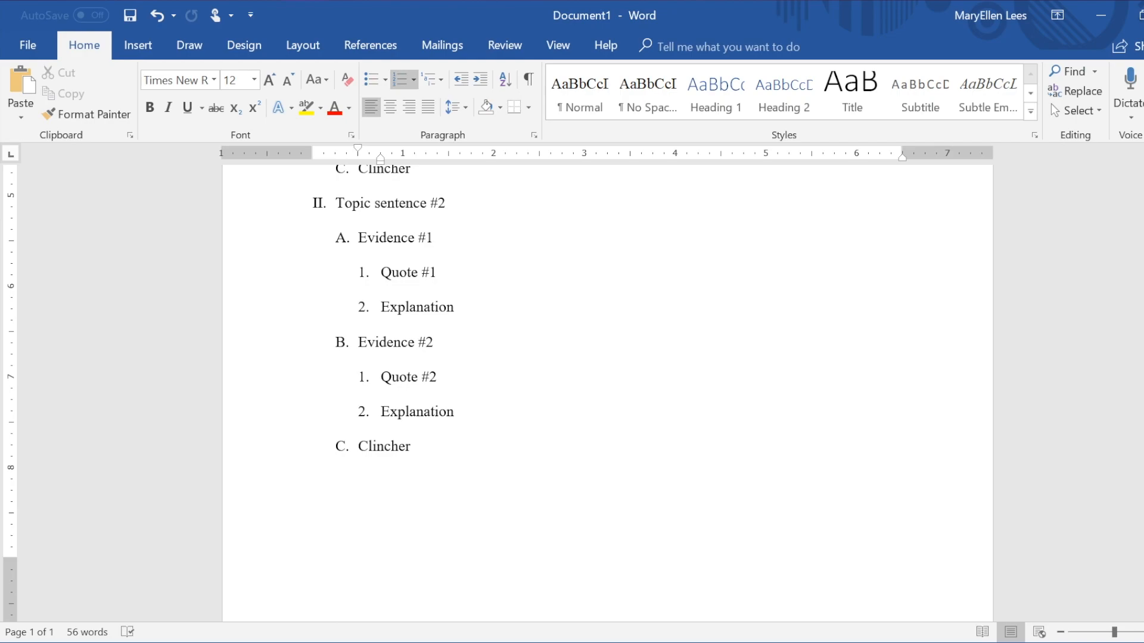
{"action": "scroll", "coordinate": [608, 393], "scroll_direction": "up", "scroll_amount": 18}
{"action": "scroll", "coordinate": [608, 393], "scroll_direction": "down", "scroll_amount": 12}
{"action": "scroll", "coordinate": [608, 393], "scroll_direction": "down", "scroll_amount": 6}
{"action": "scroll", "coordinate": [608, 394], "scroll_direction": "up", "scroll_amount": 17}
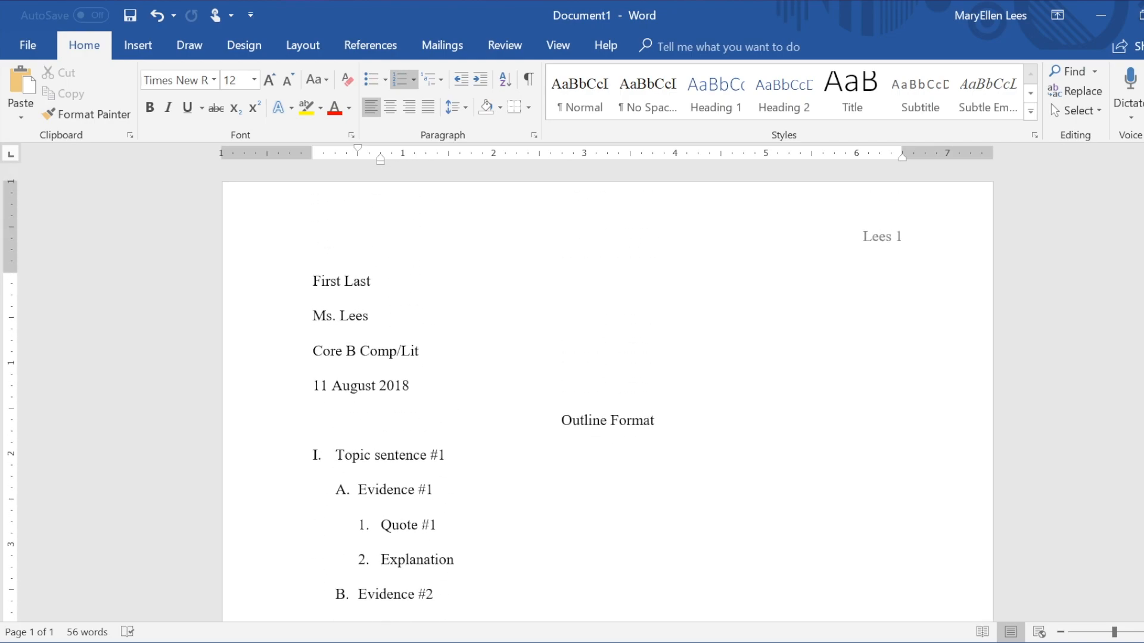
{"action": "scroll", "coordinate": [608, 393], "scroll_direction": "down", "scroll_amount": 7}
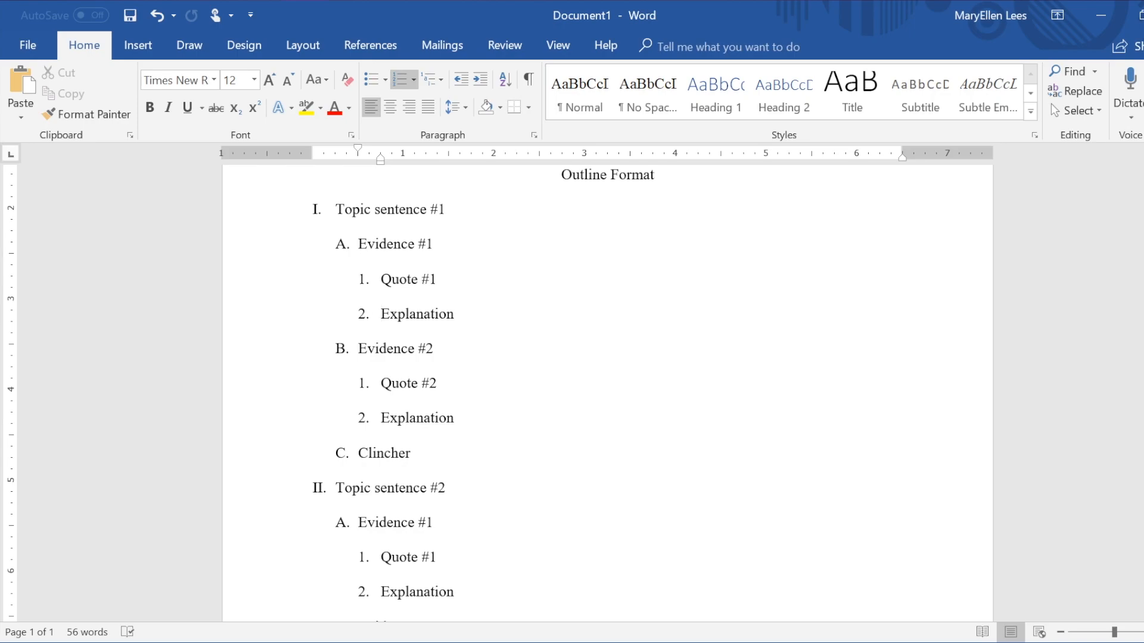
{"action": "scroll", "coordinate": [608, 393], "scroll_direction": "up", "scroll_amount": 5}
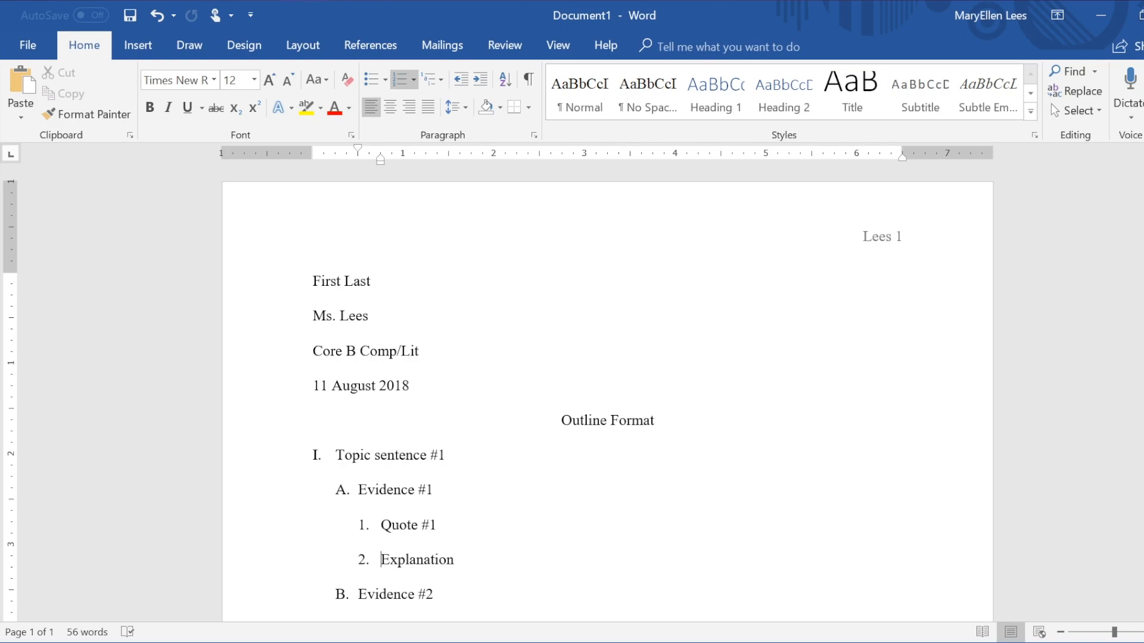
Check the custom list among the available multilevel list formats without changing the outline
{"action": "left_click", "coordinate": [445, 82]}
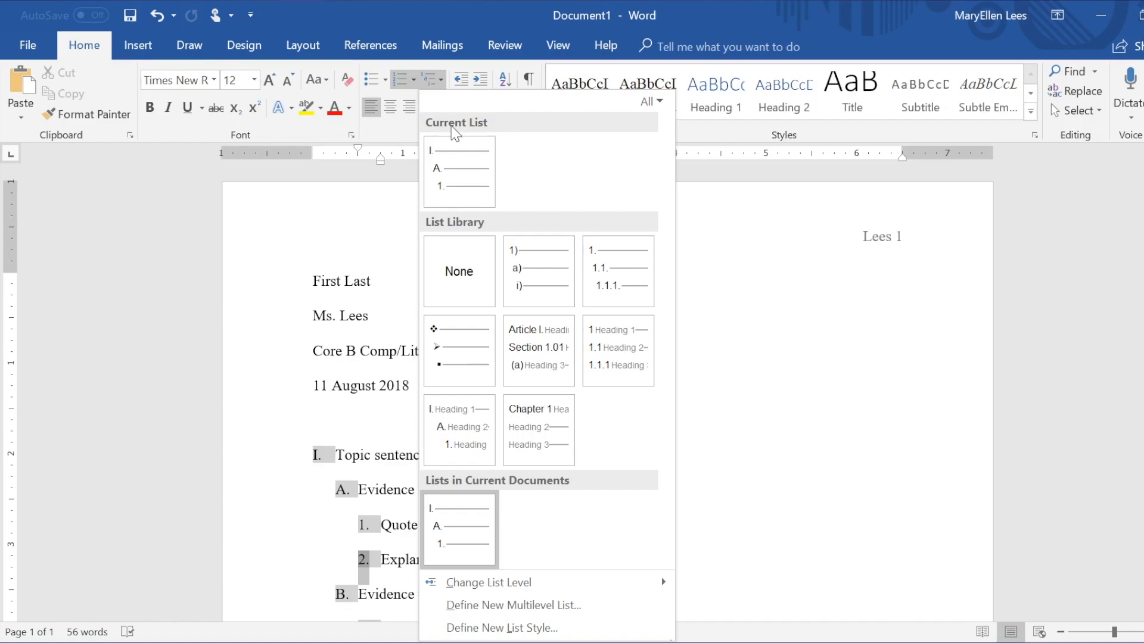
{"action": "mouse_move", "coordinate": [458, 178]}
{"action": "left_click", "coordinate": [802, 396]}
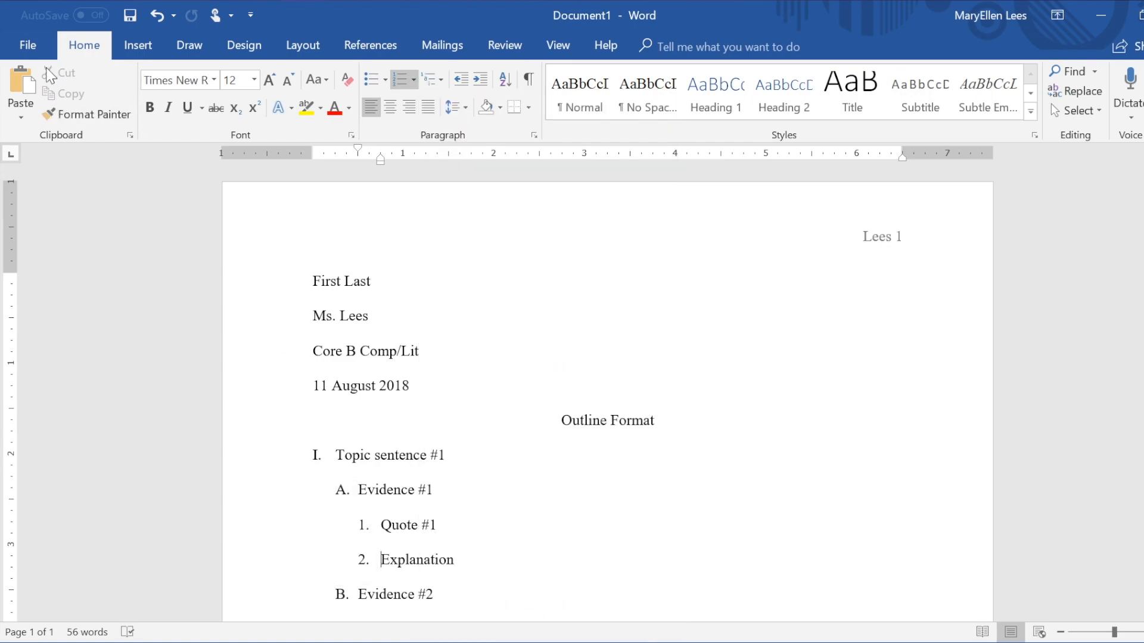
Create a new blank document and apply the custom I, A, 1 multilevel list from the lists in current documents
{"action": "left_click", "coordinate": [28, 45]}
{"action": "left_click", "coordinate": [27, 111]}
{"action": "left_click", "coordinate": [280, 360]}
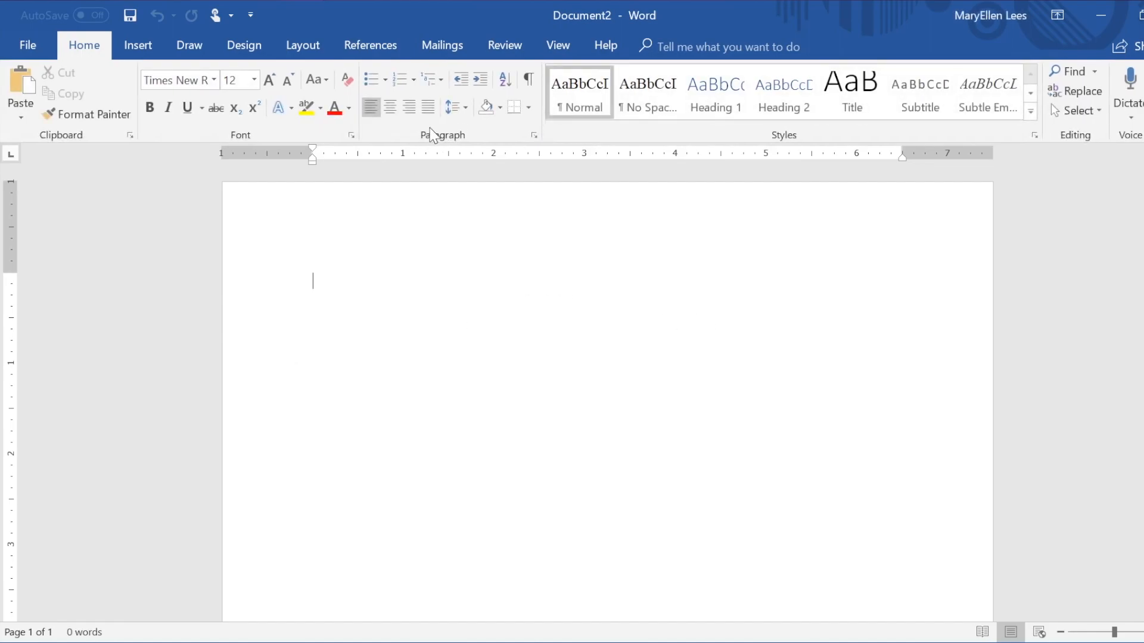
{"action": "left_click", "coordinate": [442, 81]}
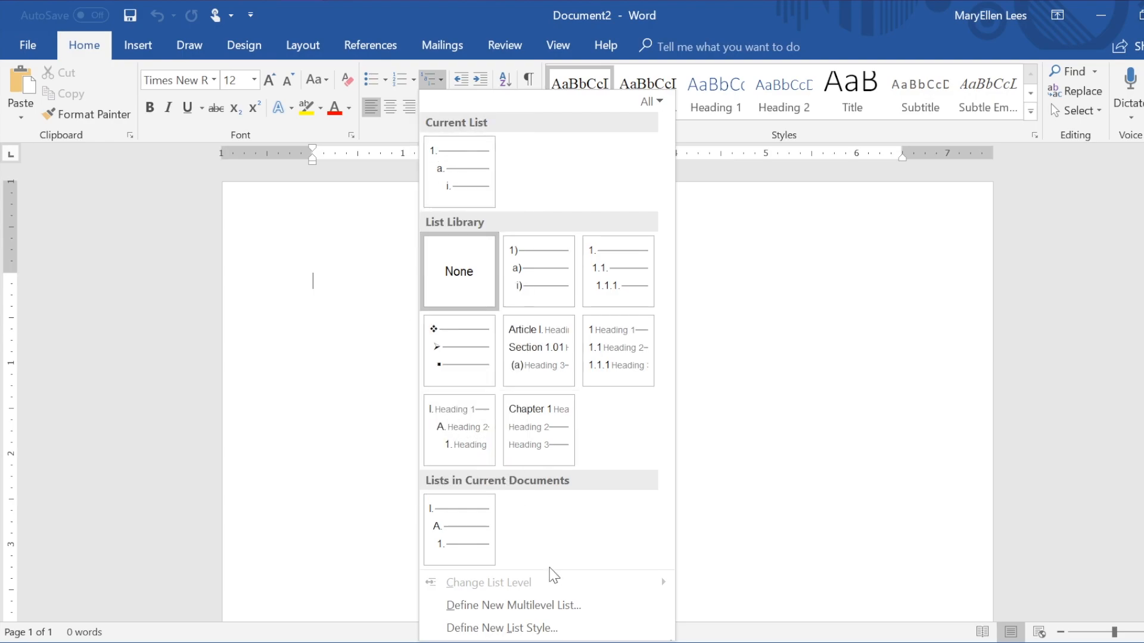
{"action": "mouse_move", "coordinate": [479, 544]}
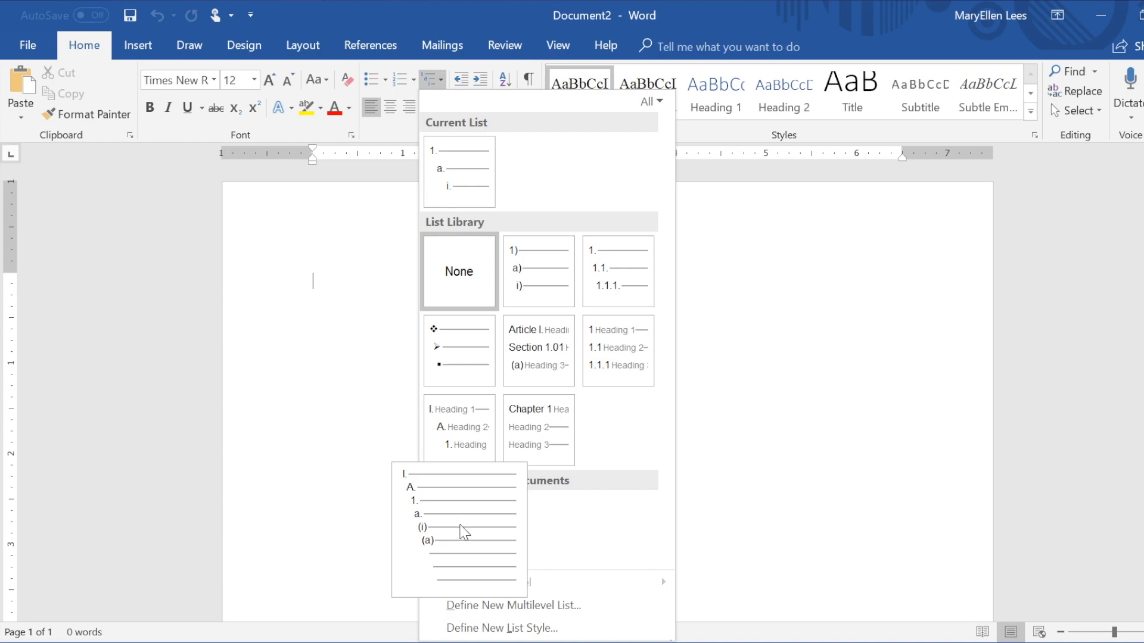
{"action": "left_click", "coordinate": [464, 532]}
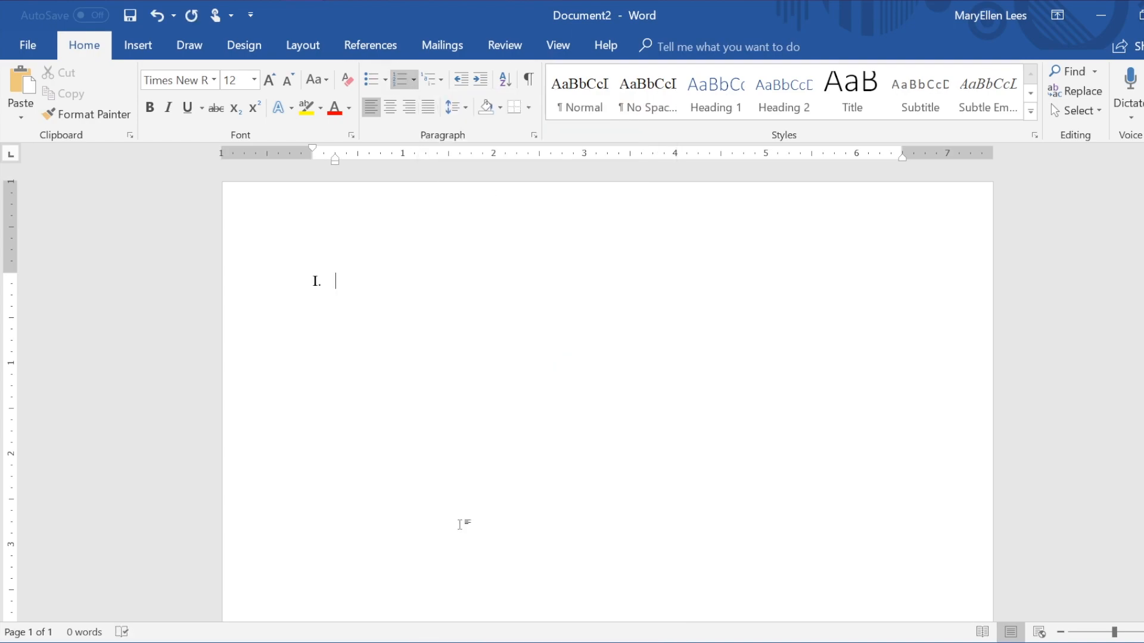